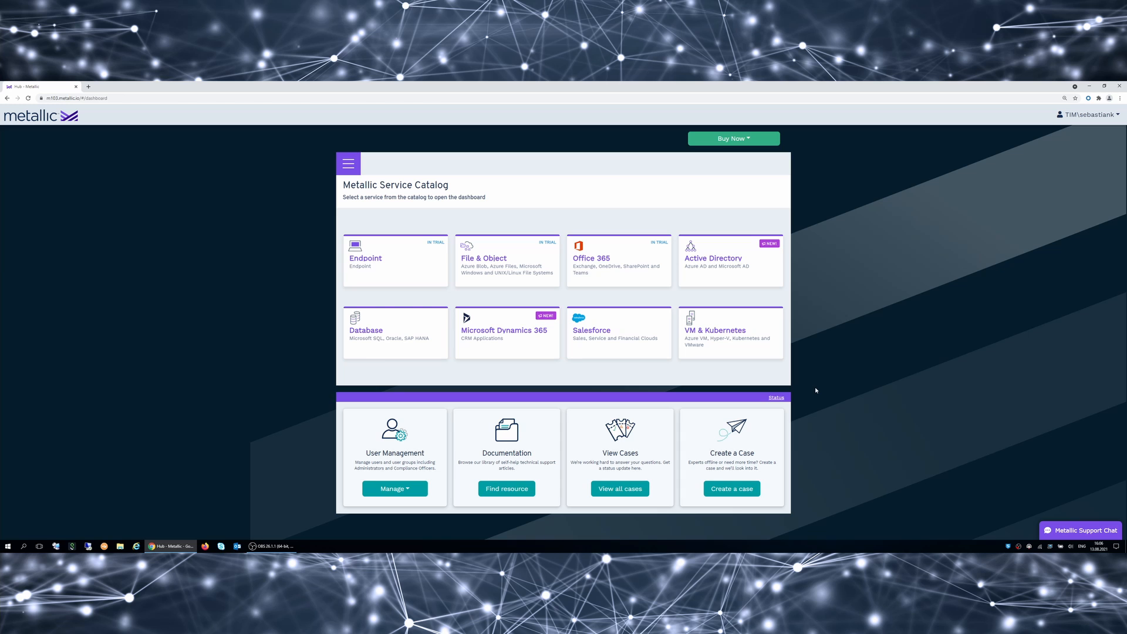
Open the Endpoint service and download the Windows 64-bit package WindowsEndpoint64.exe to the C:\Metallic folder.
click(435, 281)
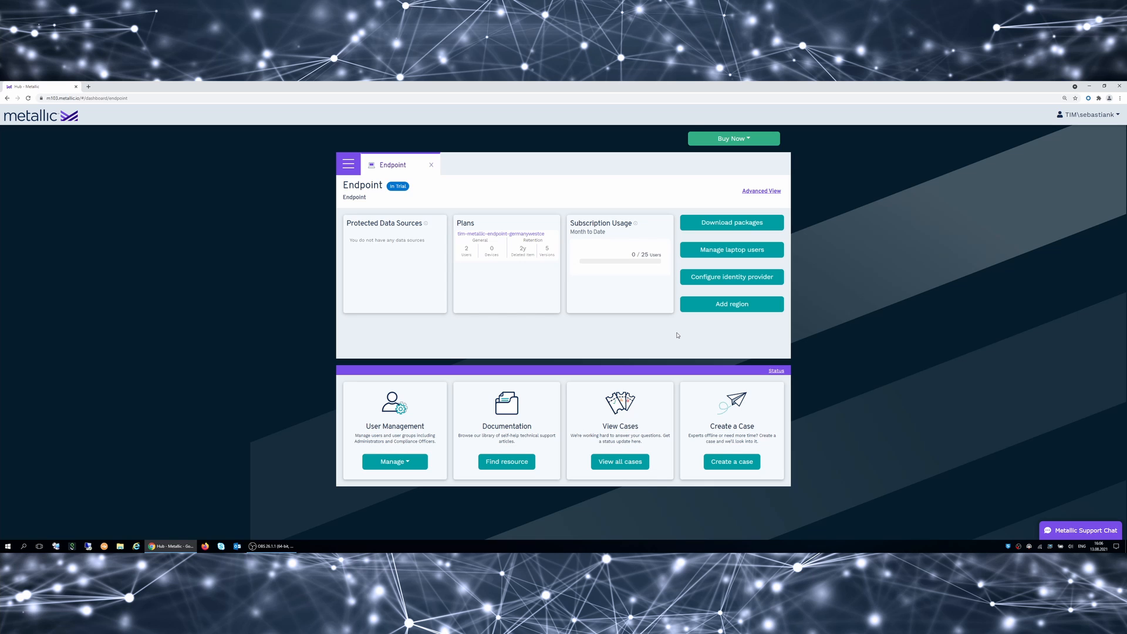
click(731, 223)
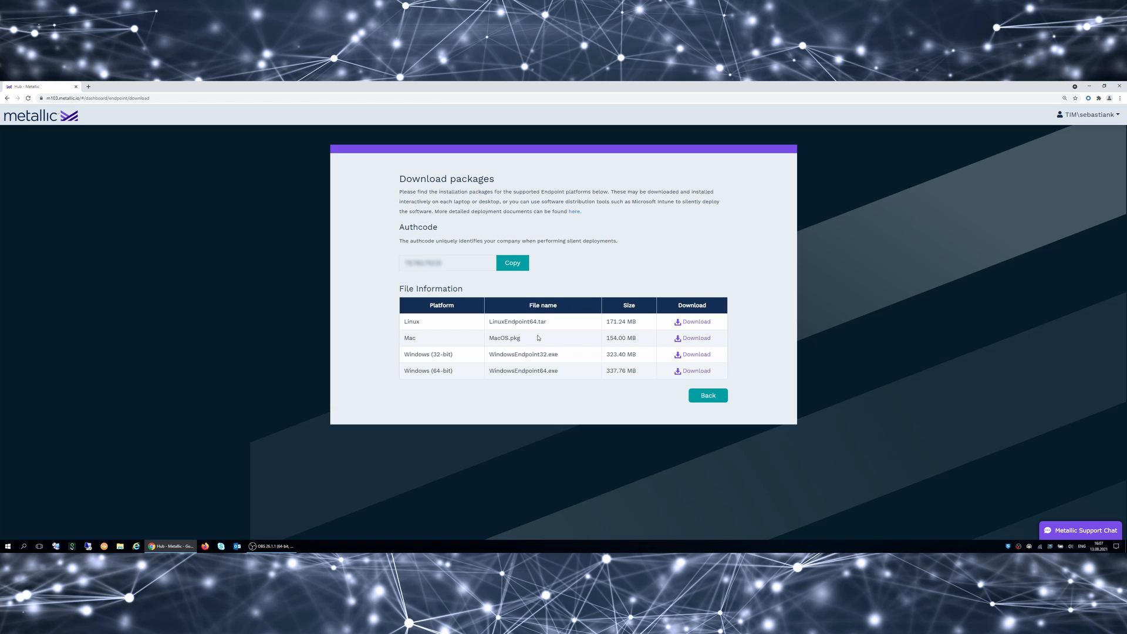
click(706, 372)
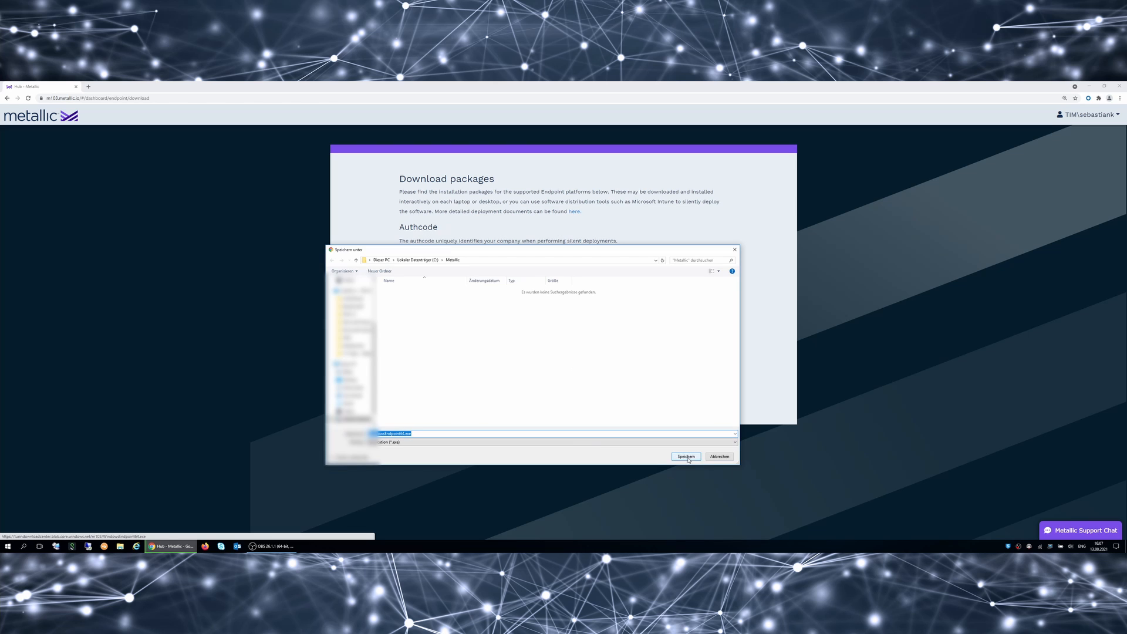
click(688, 458)
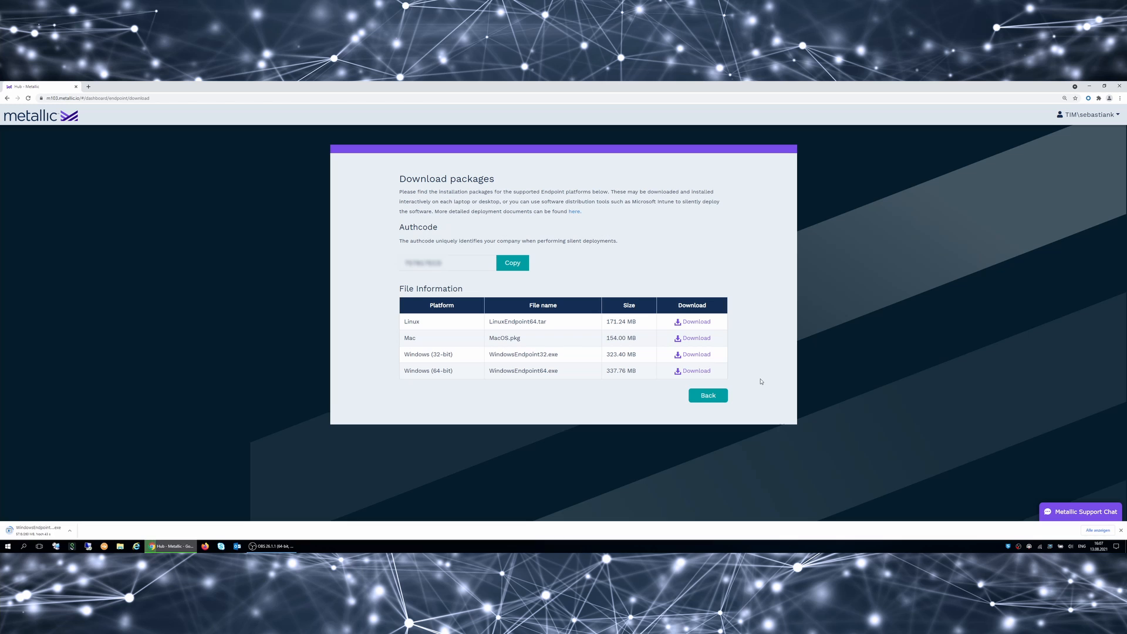
Copy the company authcode, then extract and install the downloaded Windows endpoint package using the default target folder.
click(512, 262)
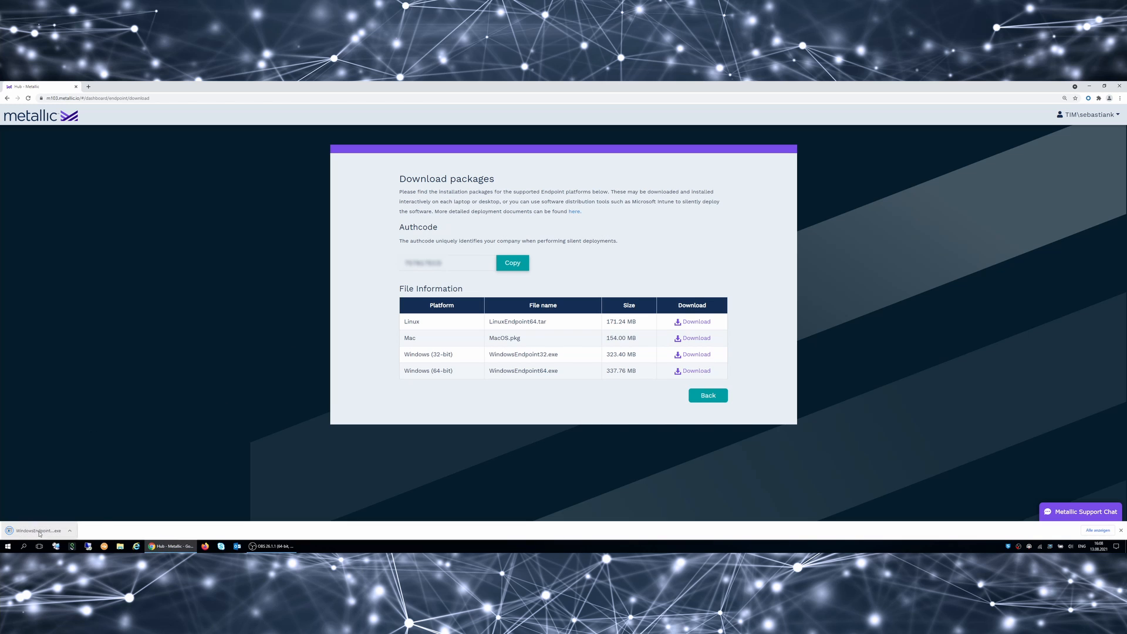
click(39, 534)
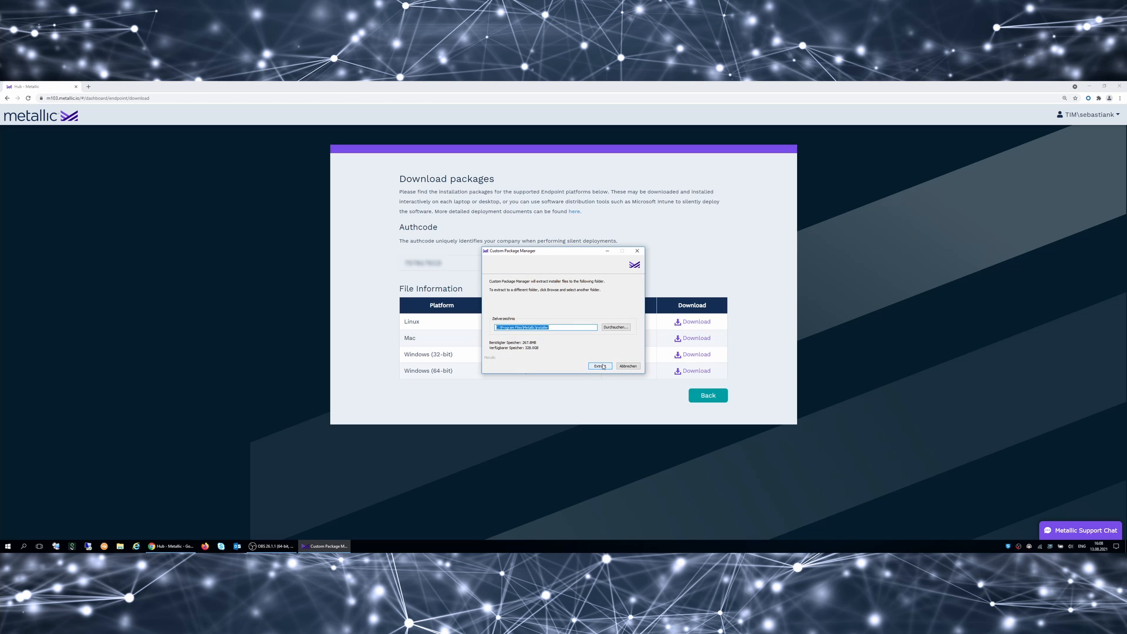
click(600, 366)
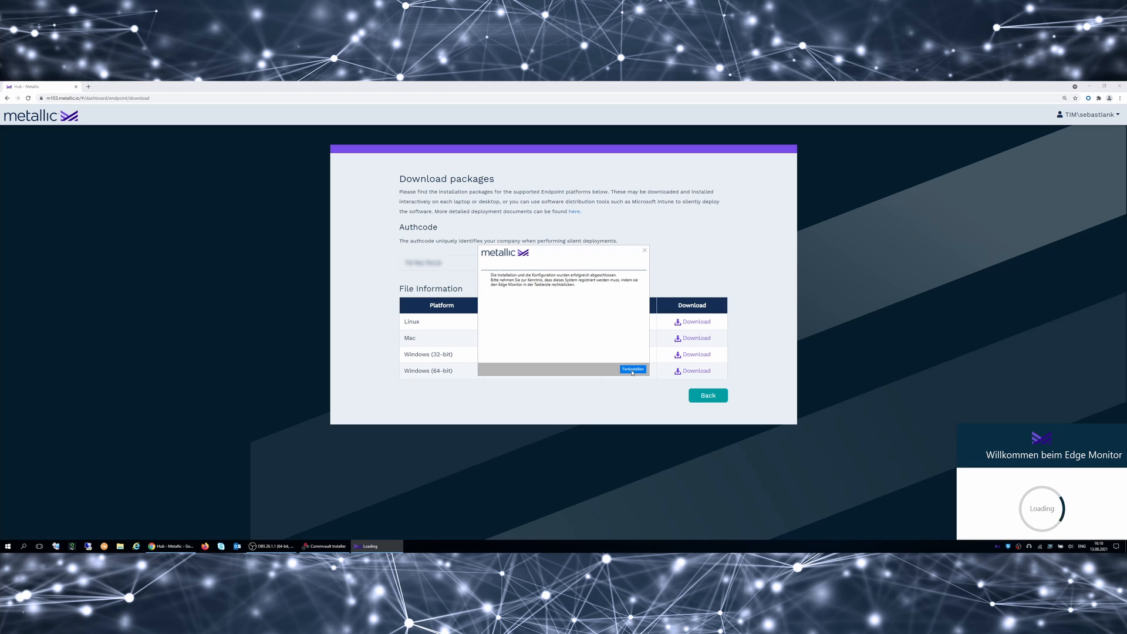
click(632, 371)
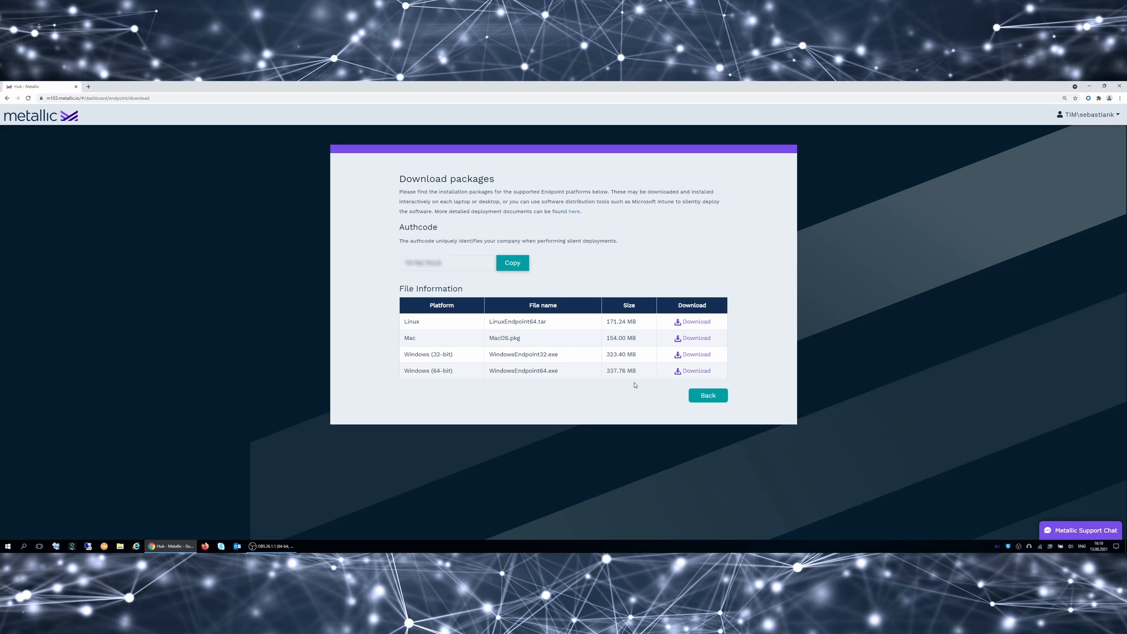
Activate the laptop in Edge Monitor by pasting the copied authorization code instead of account credentials, and check its backup status.
click(997, 548)
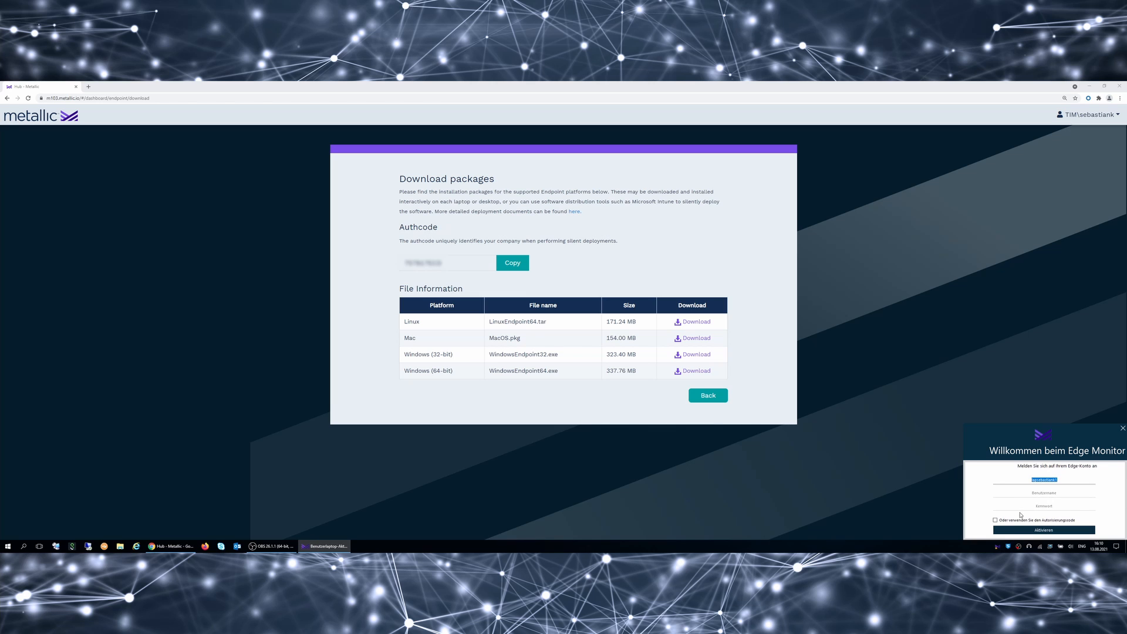
click(995, 521)
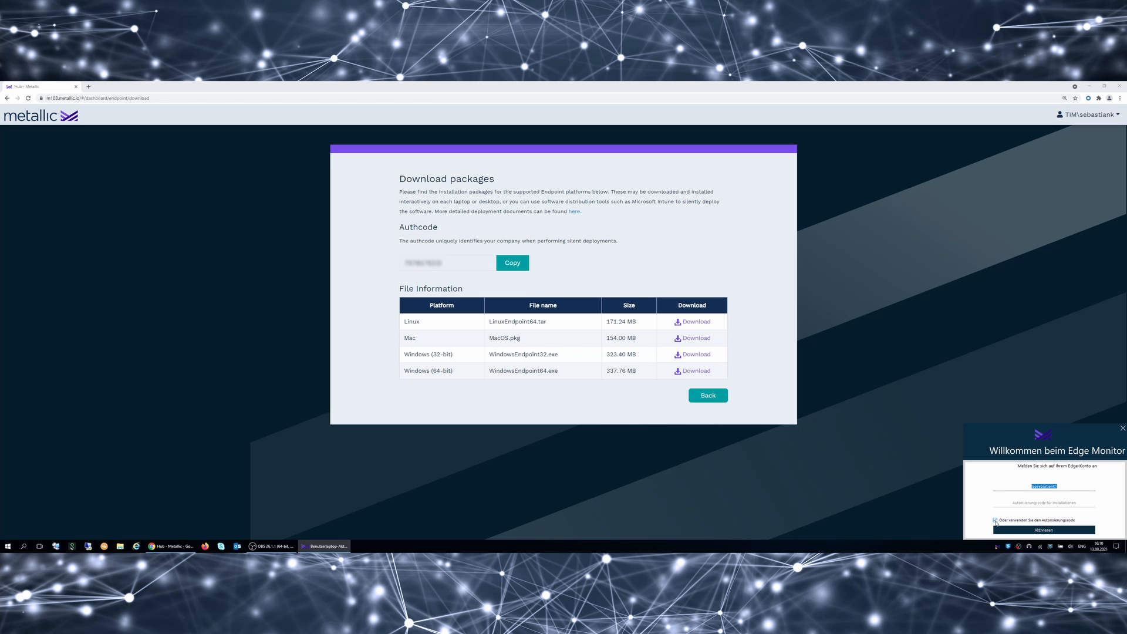
click(1043, 502)
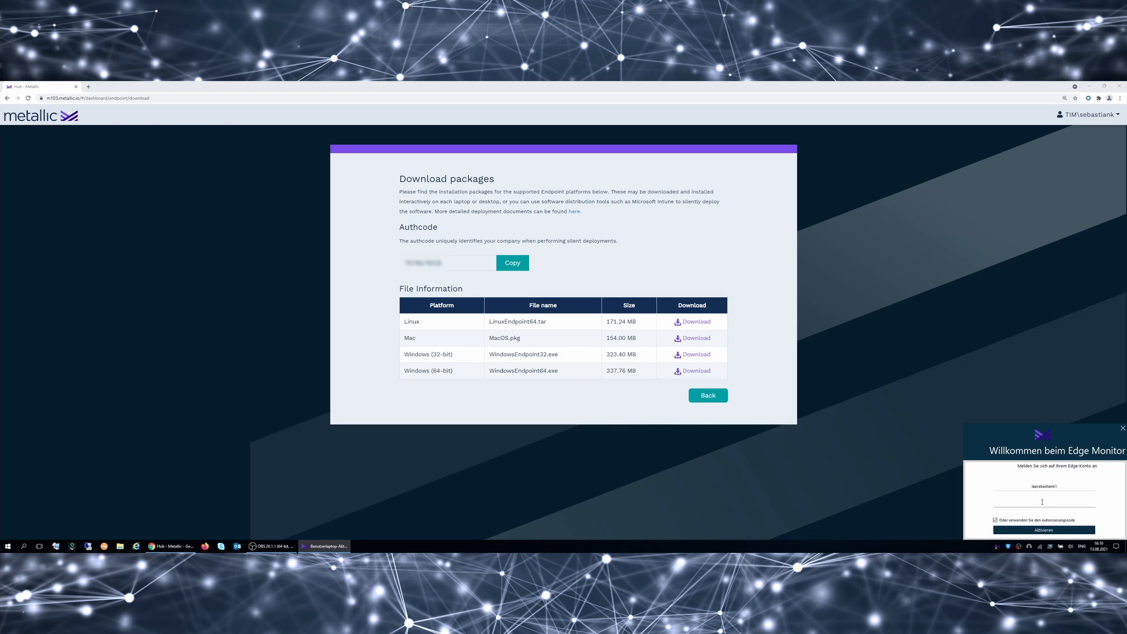
key(ctrl+v)
click(1042, 530)
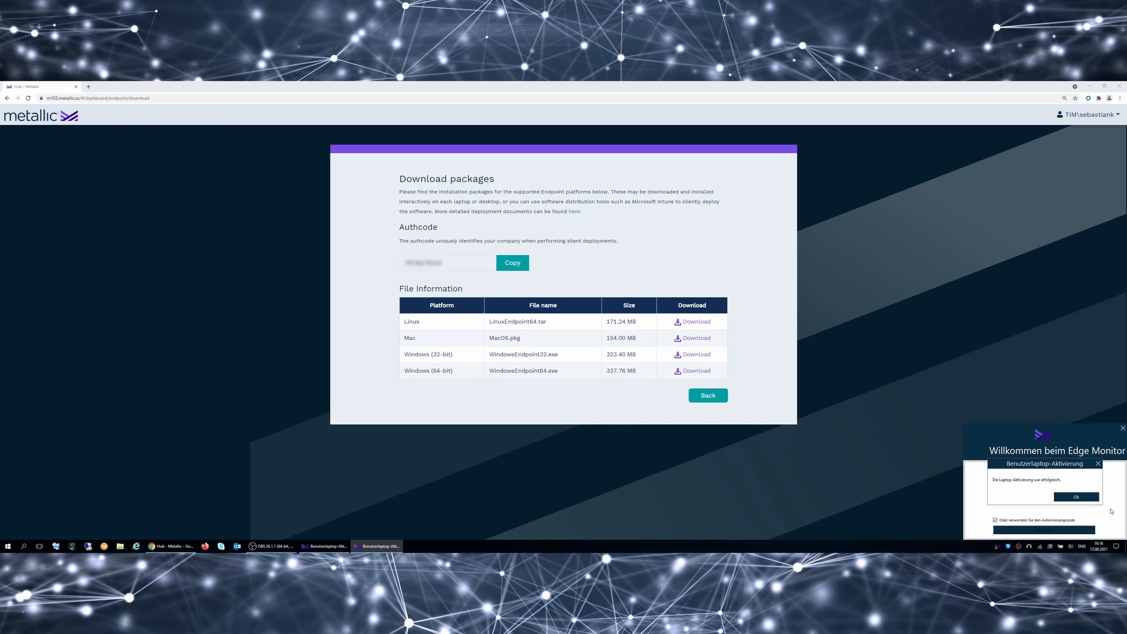
click(1083, 498)
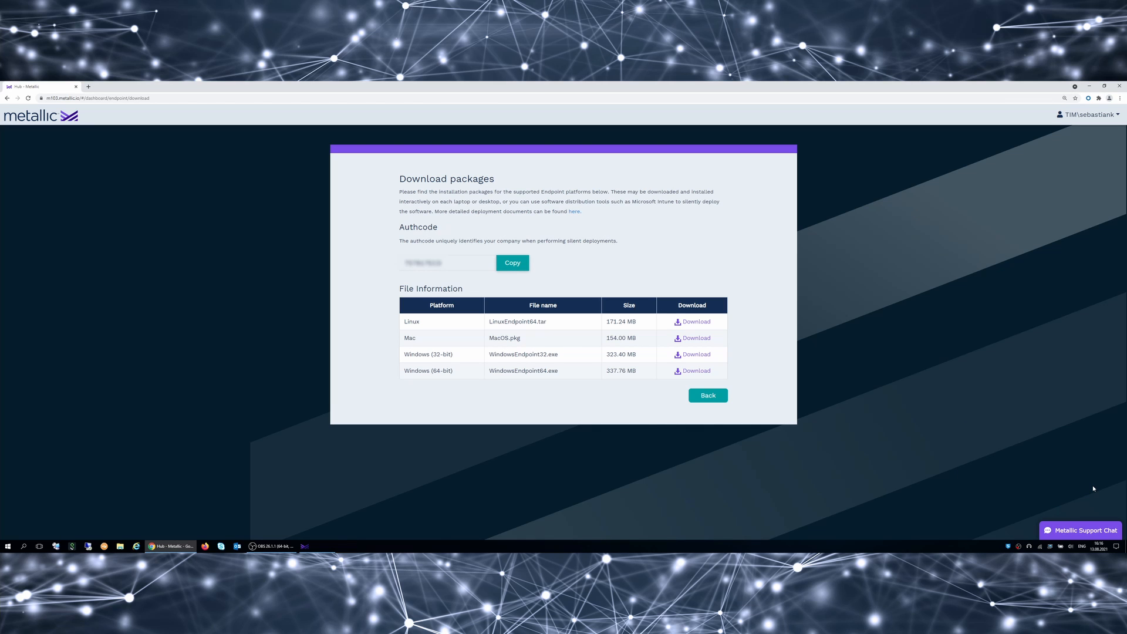
click(999, 547)
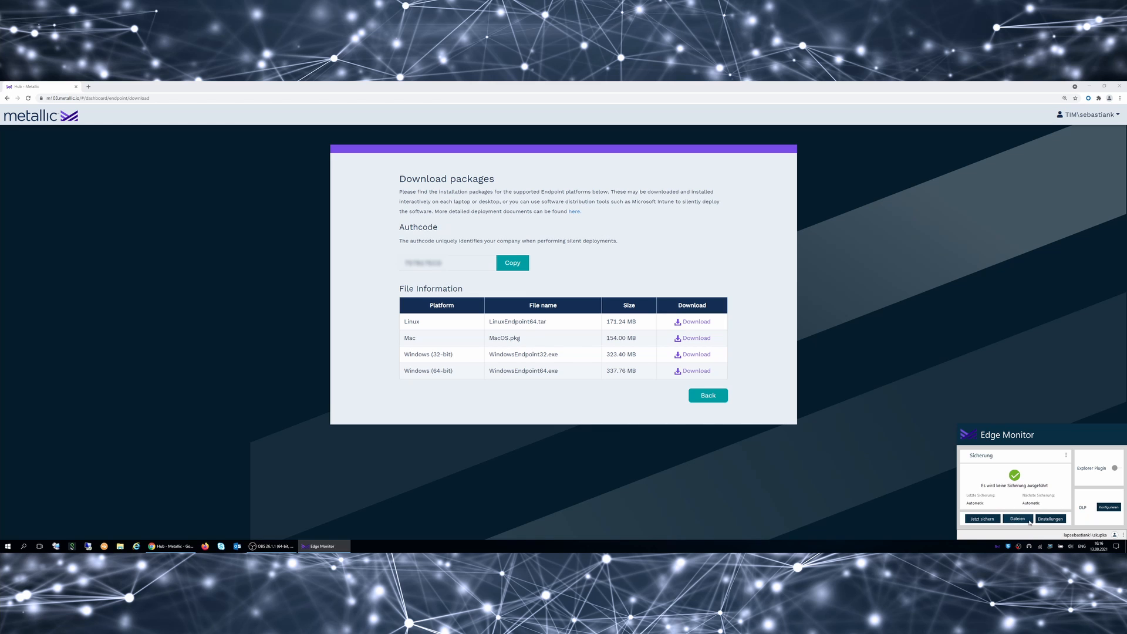
click(865, 411)
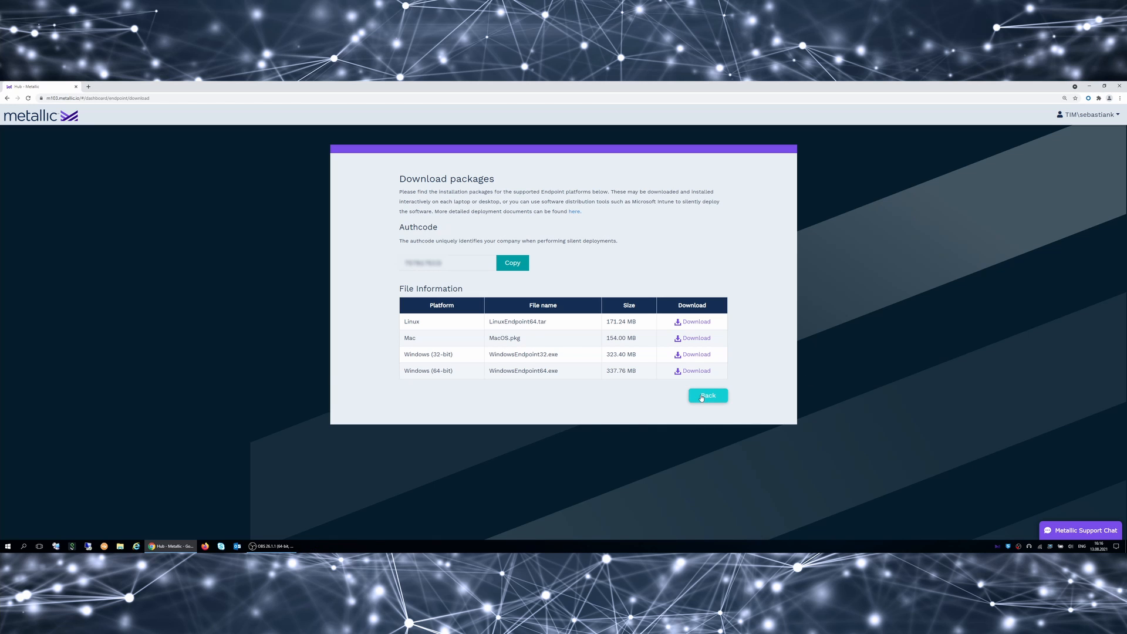
Return to the Endpoint dashboard and open the Laptops list in the advanced view.
click(701, 397)
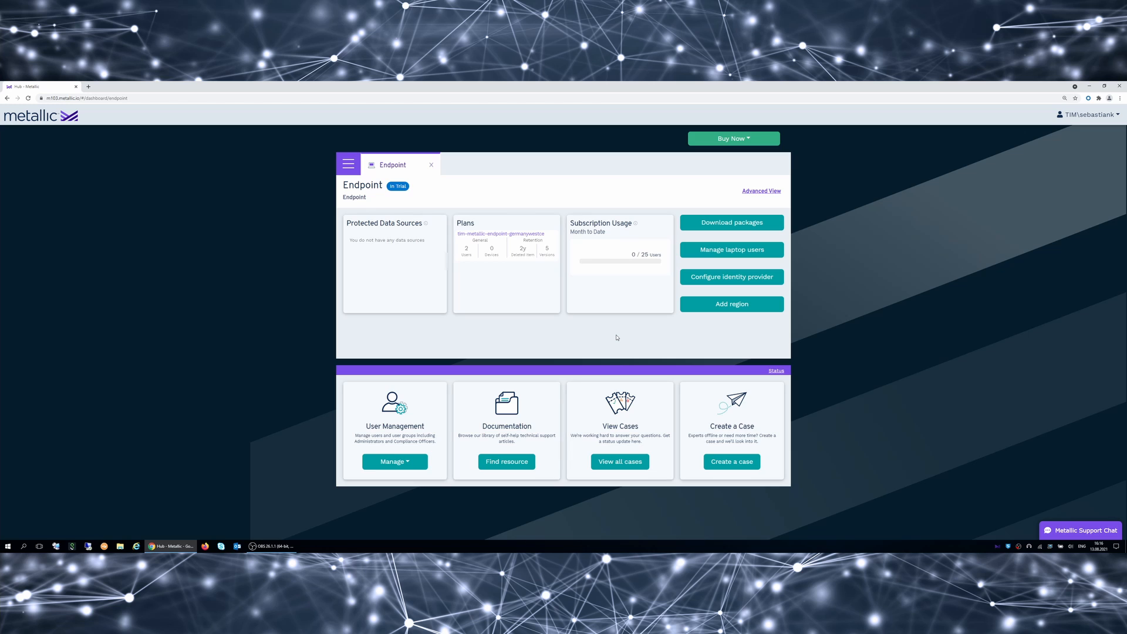
click(754, 191)
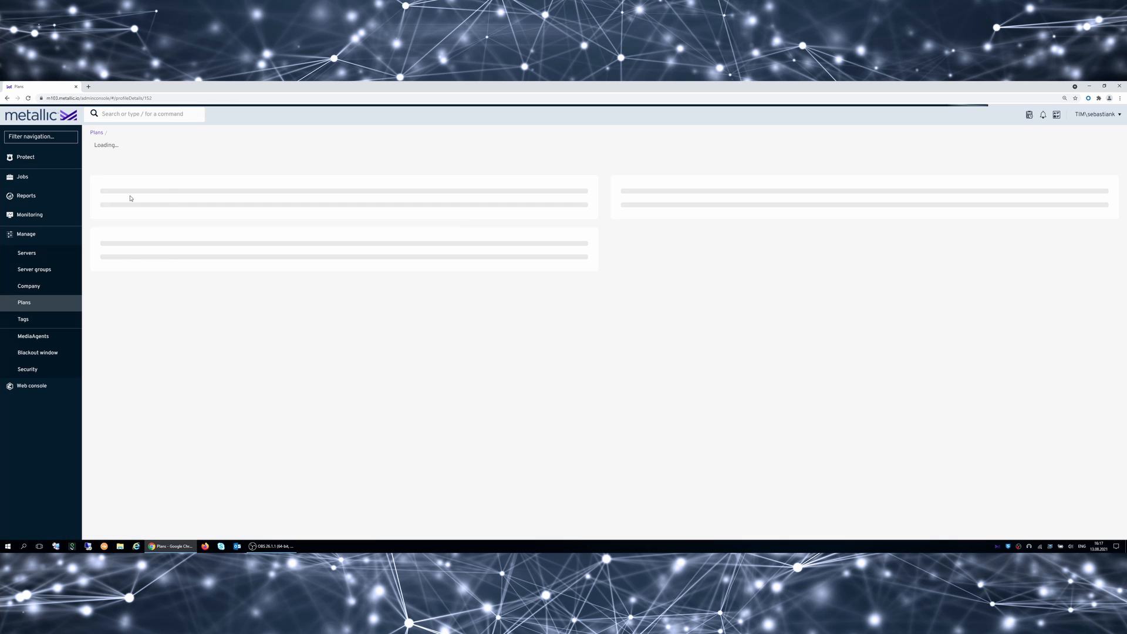
click(36, 161)
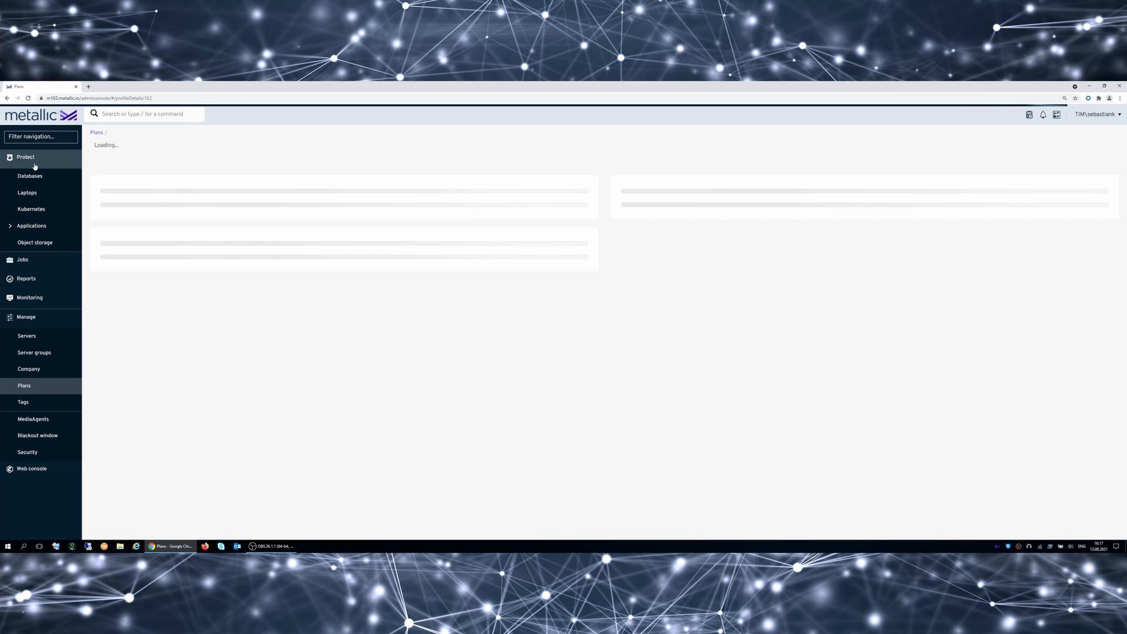
click(27, 193)
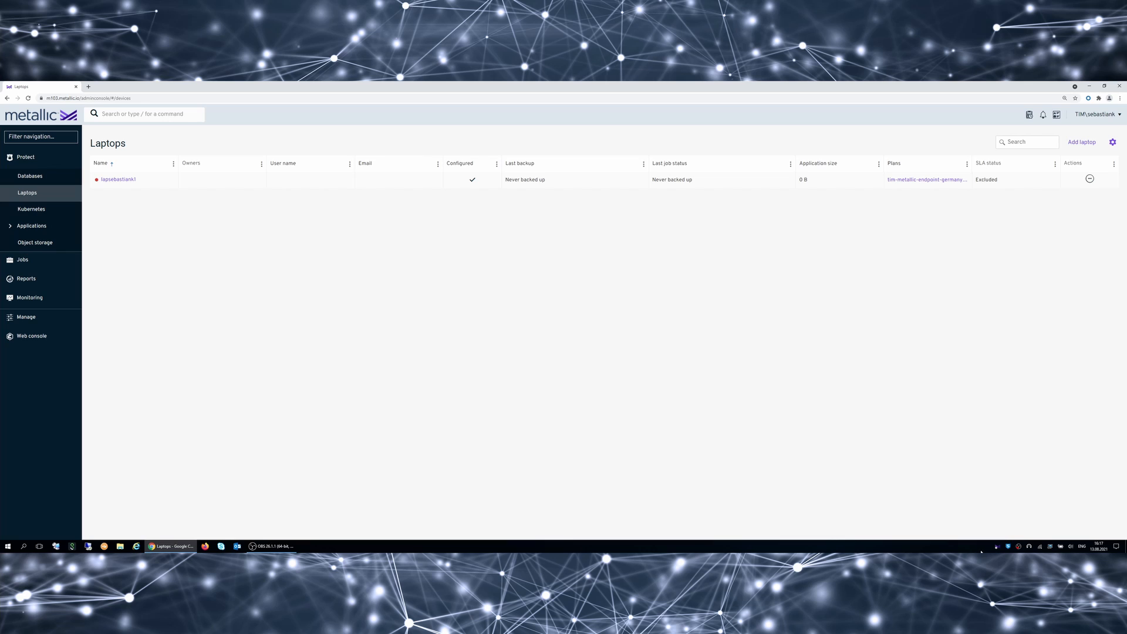
Check the backup status in Edge Monitor and inspect the details of the laptop's running backup job.
mouse_move(998, 552)
click(997, 550)
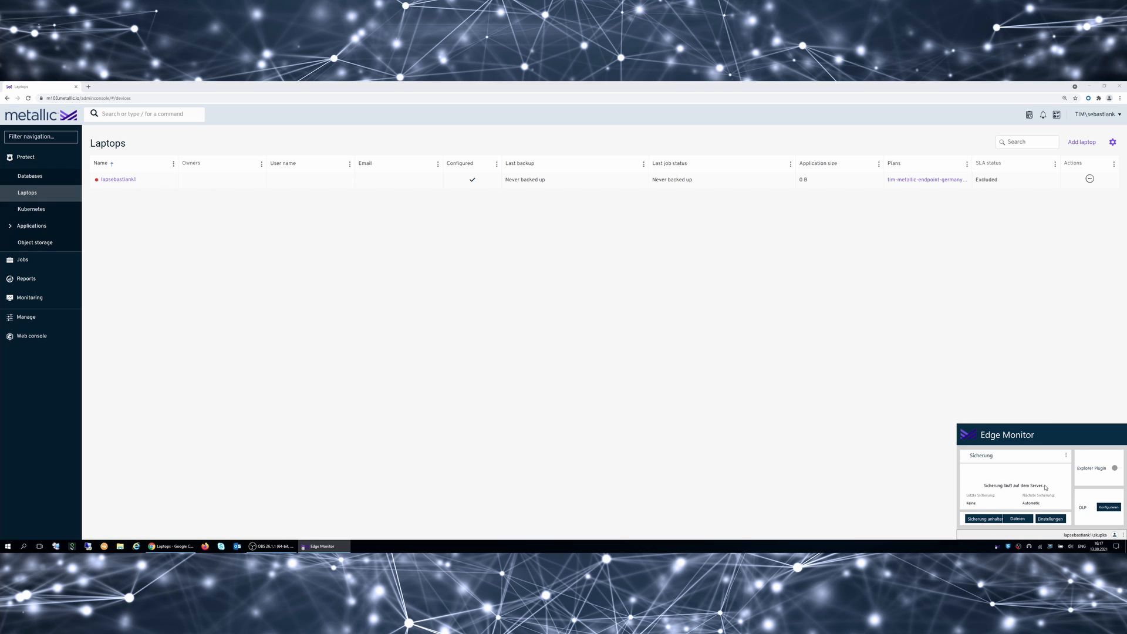
click(1009, 359)
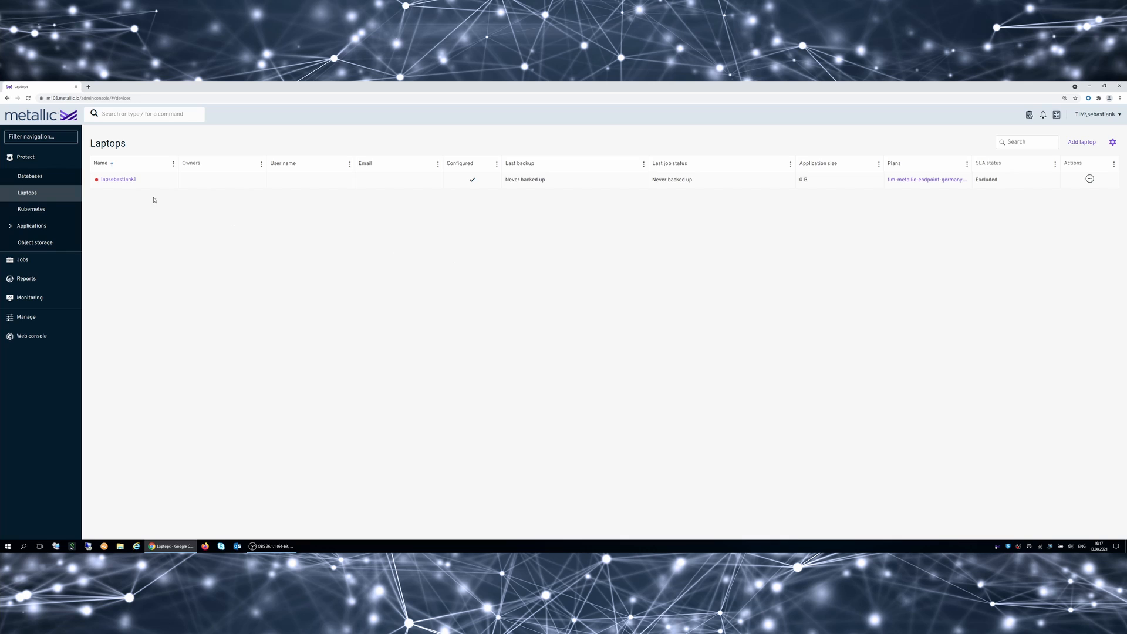
click(130, 180)
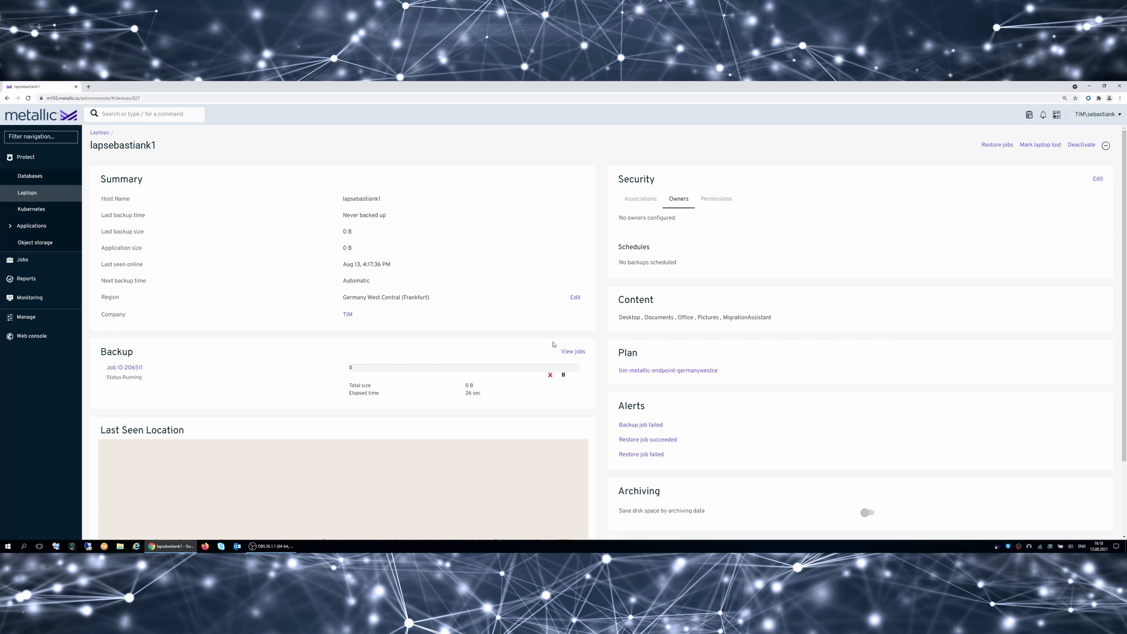
click(128, 370)
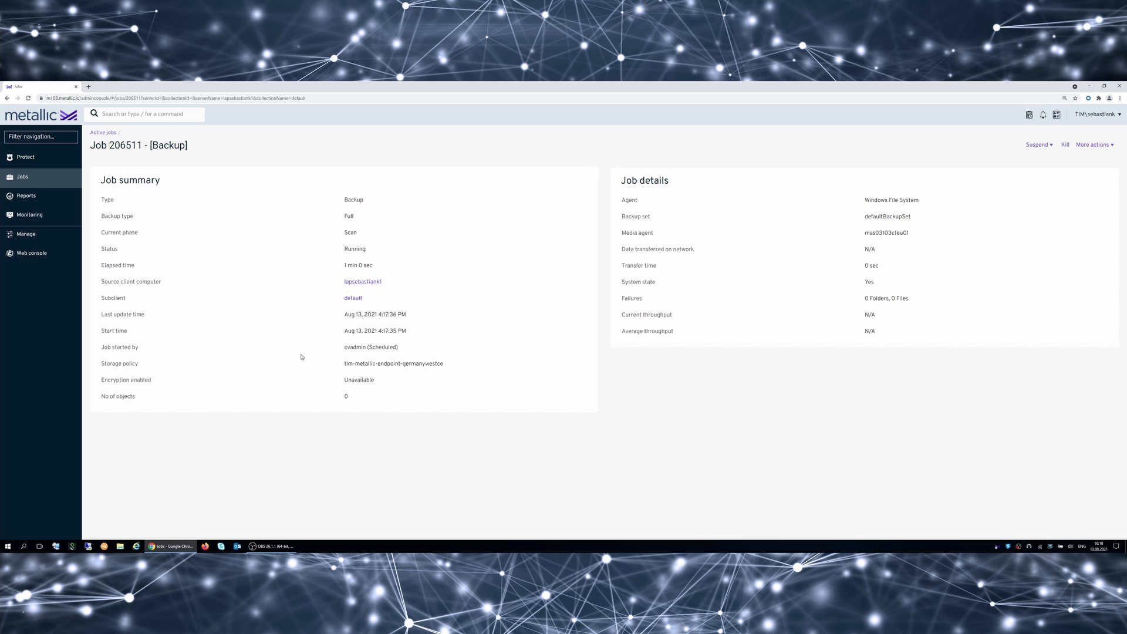
click(996, 546)
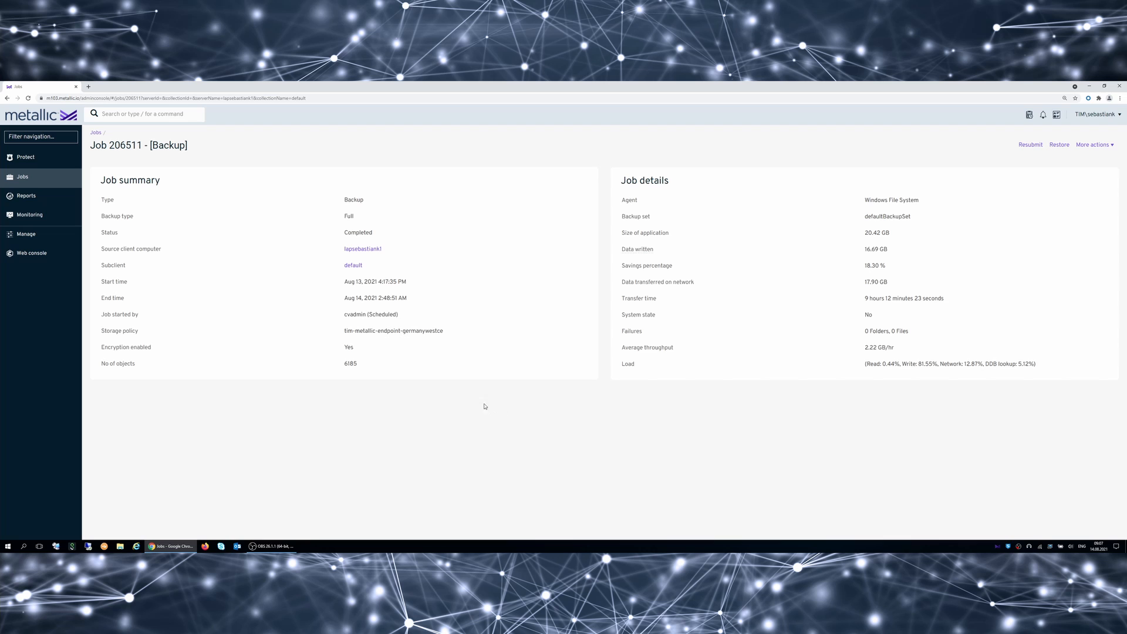
Return to the Laptops list to review the laptop's last backup and check Edge Monitor again.
click(35, 158)
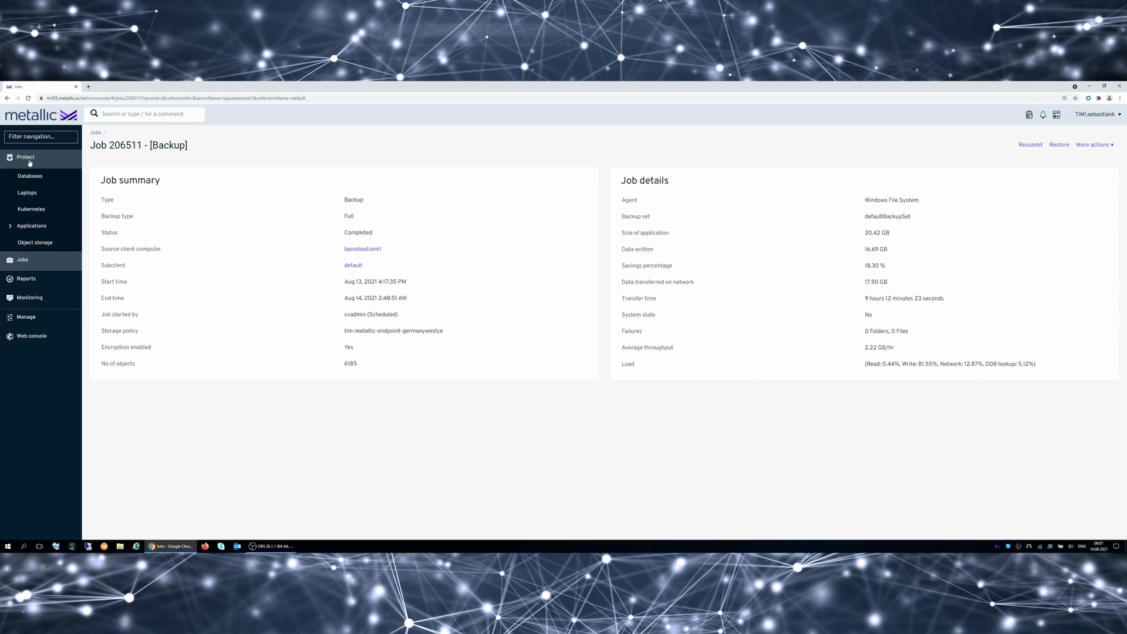
click(32, 197)
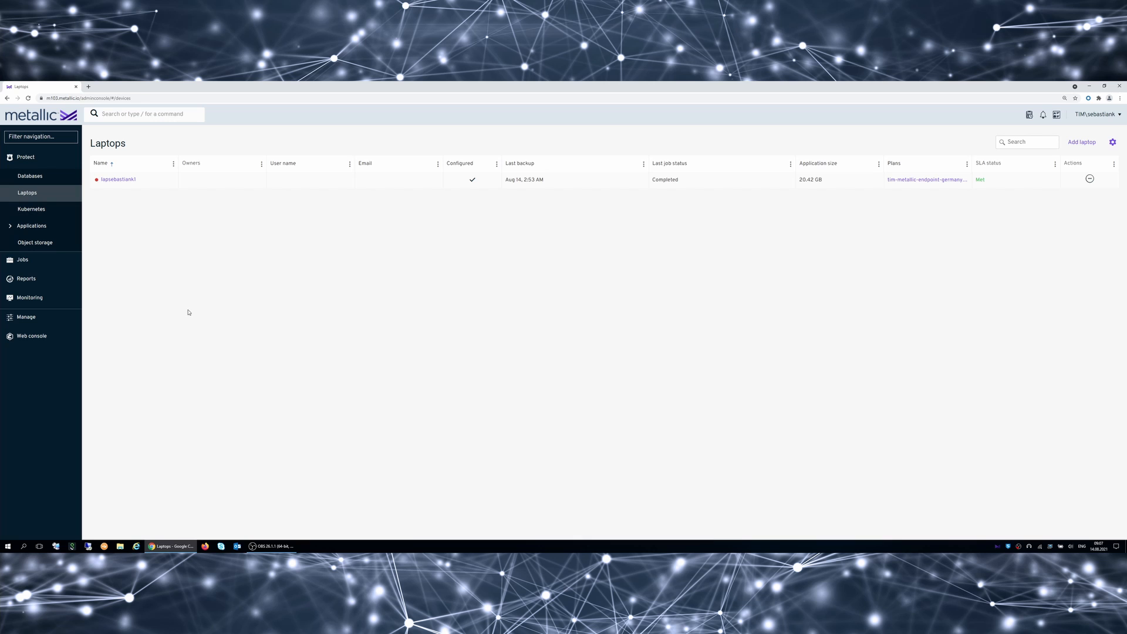
click(996, 547)
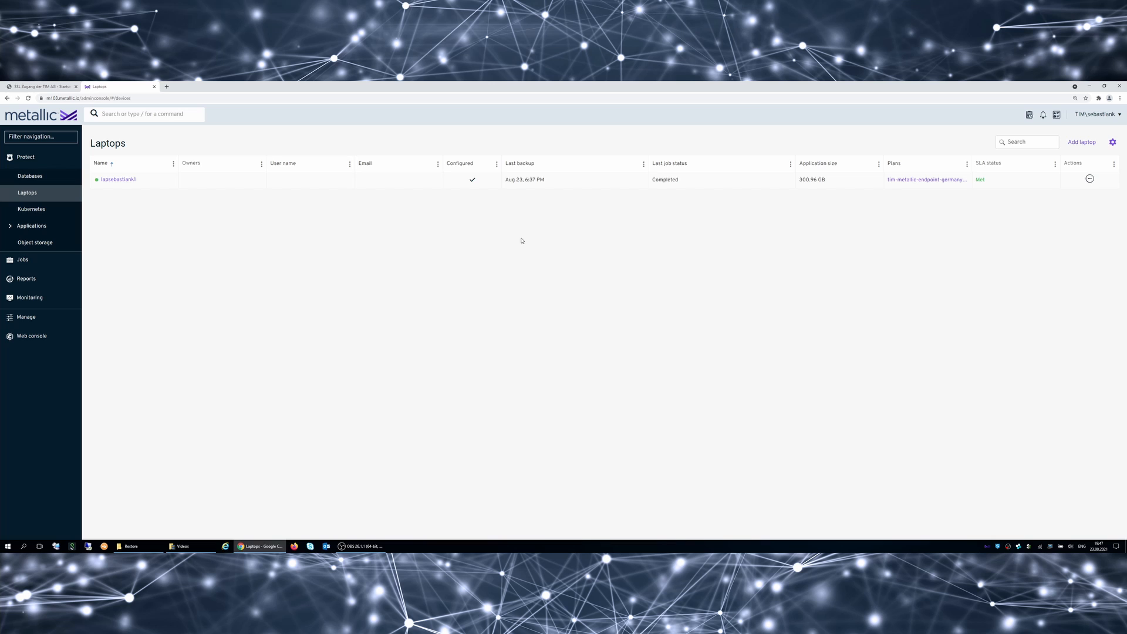
Open the laptop's restore view and browse its backup content to the folder C:\Arbeit\Commvault.
click(117, 179)
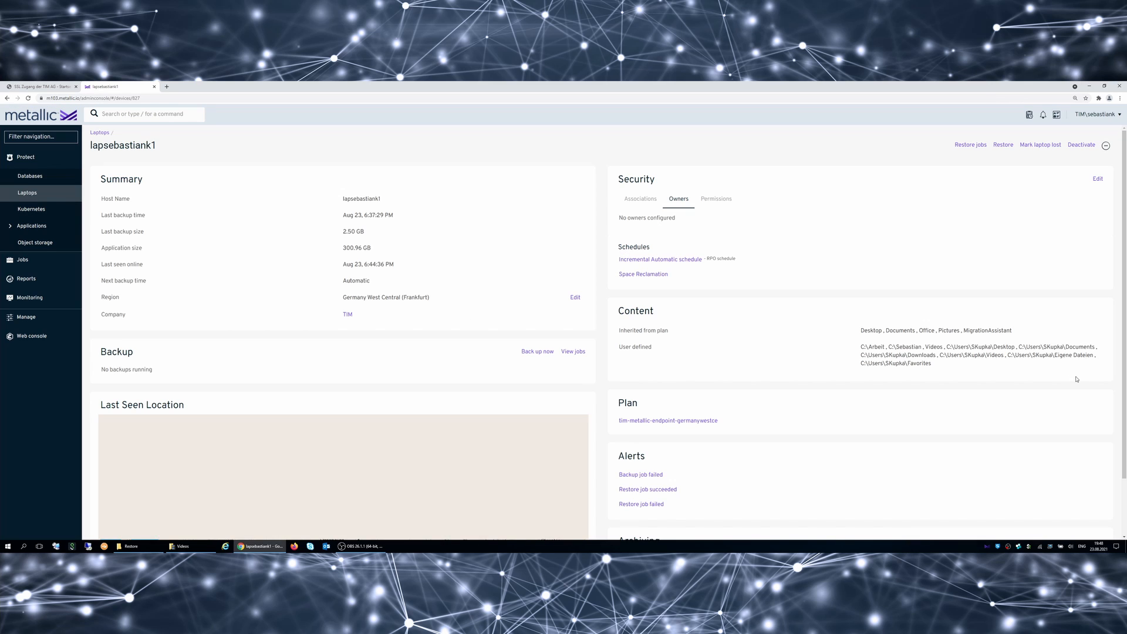
click(1003, 147)
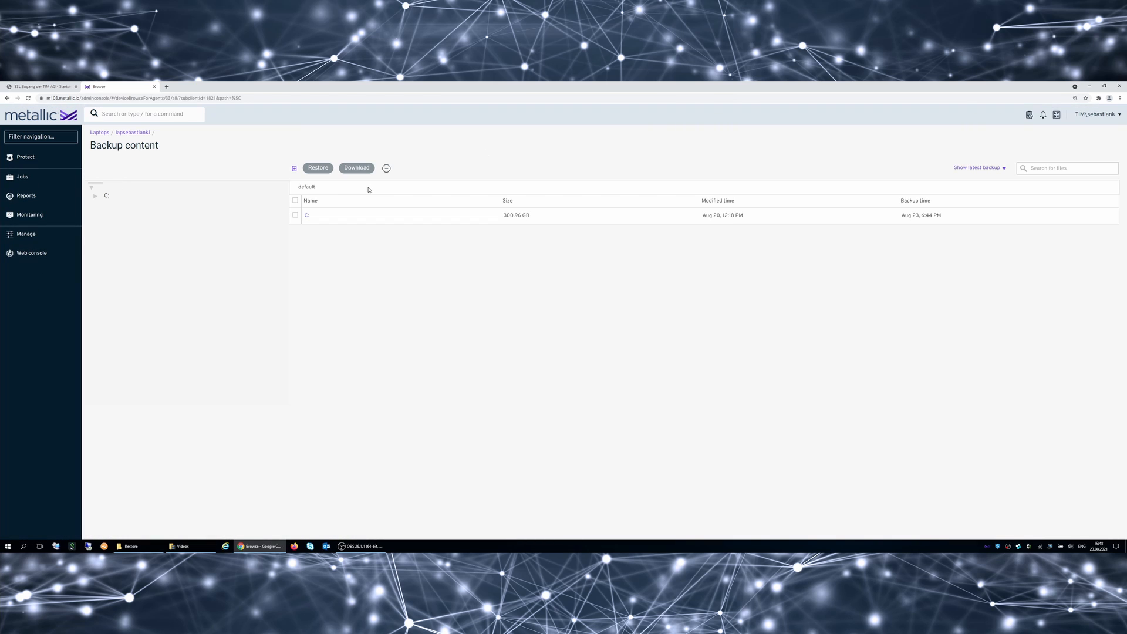
click(308, 217)
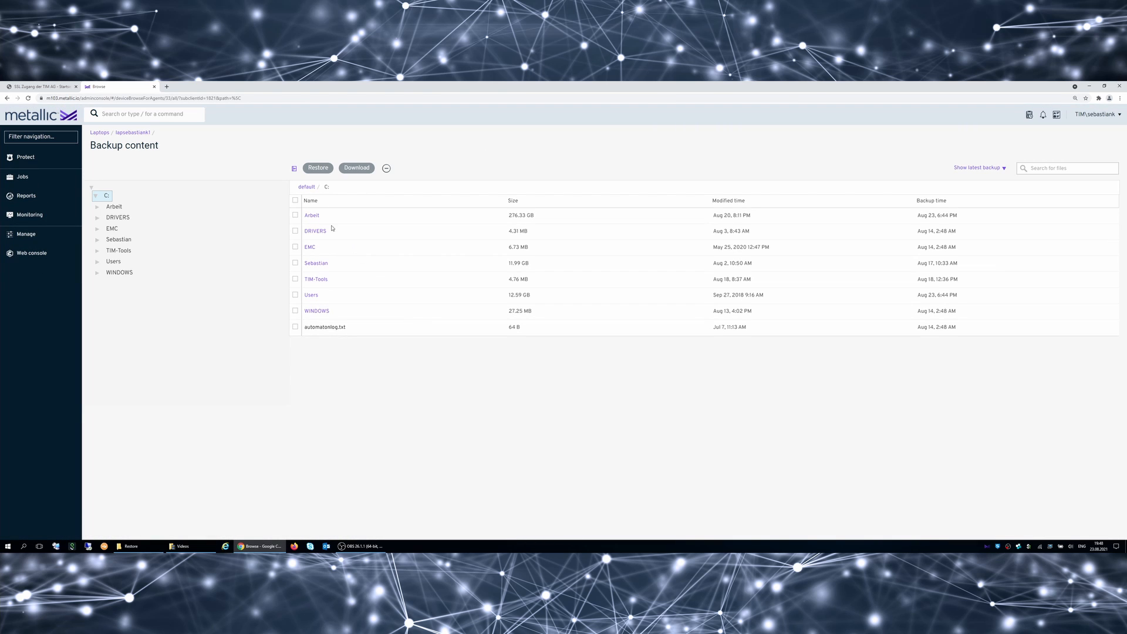
click(308, 215)
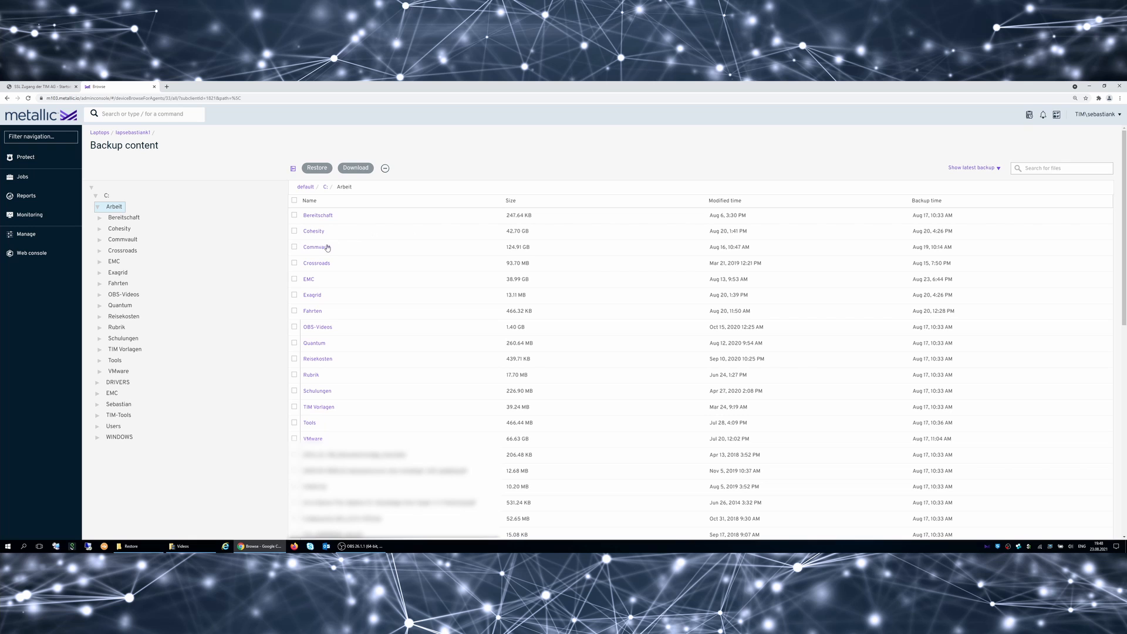
click(320, 247)
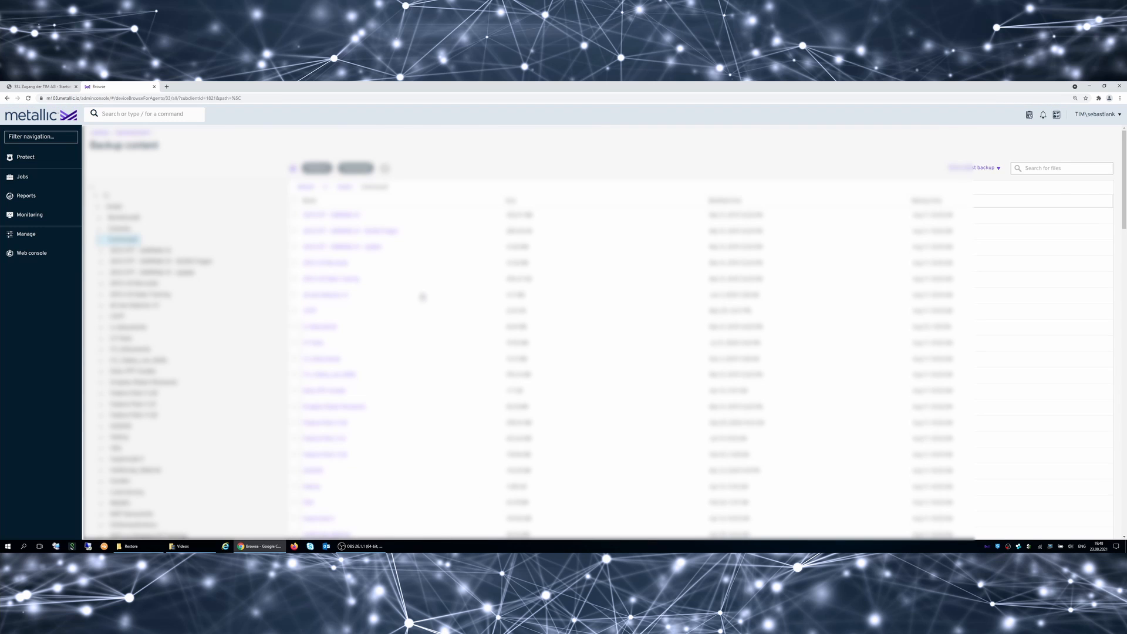
Find HS SP15.docx within the Commvault backup folder and look through its preview.
scroll(419, 305, down, 5)
scroll(646, 411, down, 3)
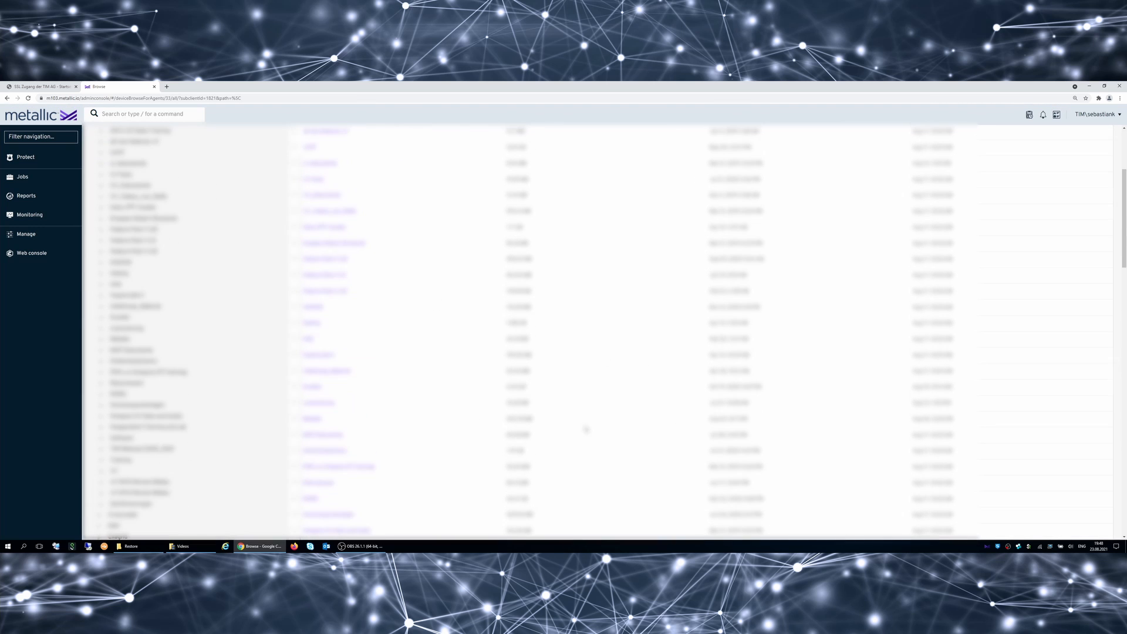
click(310, 342)
click(324, 231)
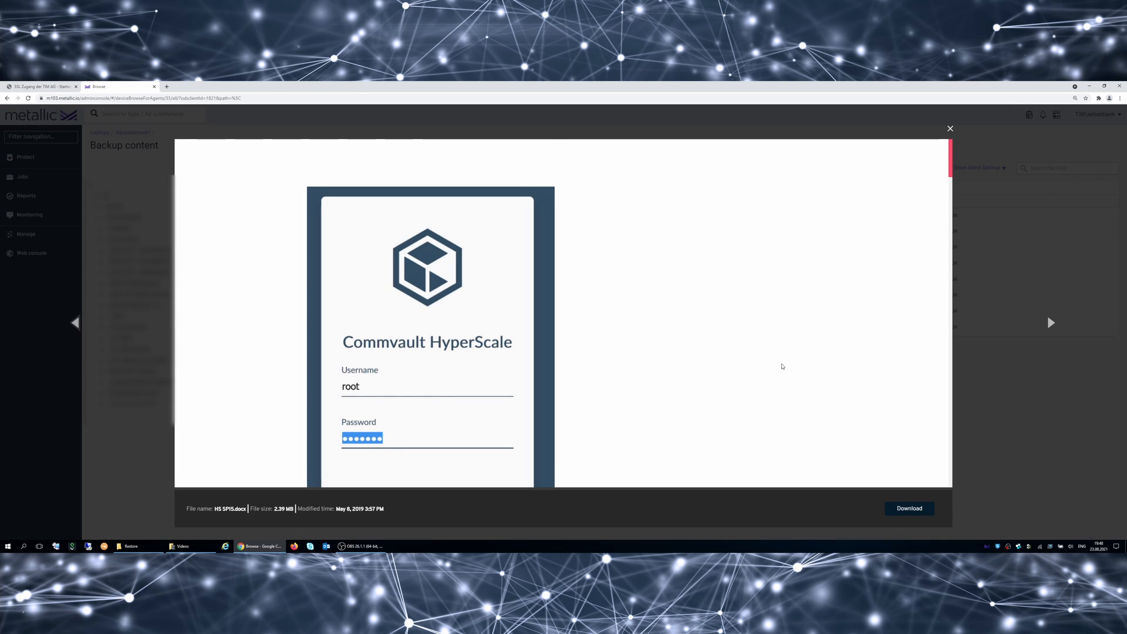
scroll(781, 368, down, 4)
scroll(781, 367, down, 3)
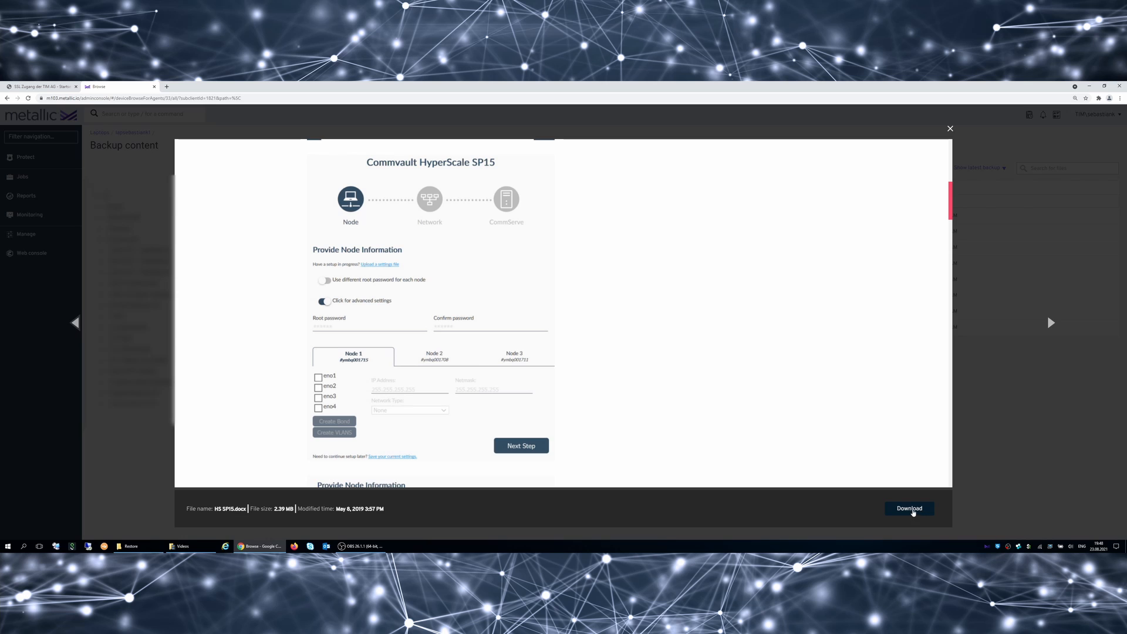
Check the download option for HS SP15.docx, cancel saving the file and close its preview.
click(913, 509)
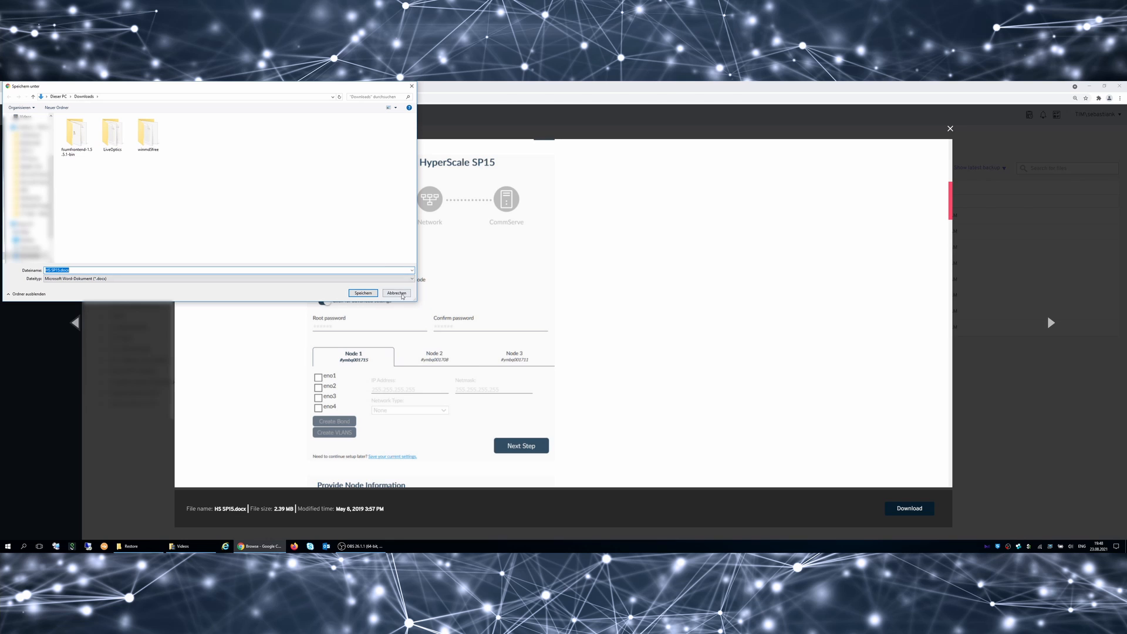
click(396, 293)
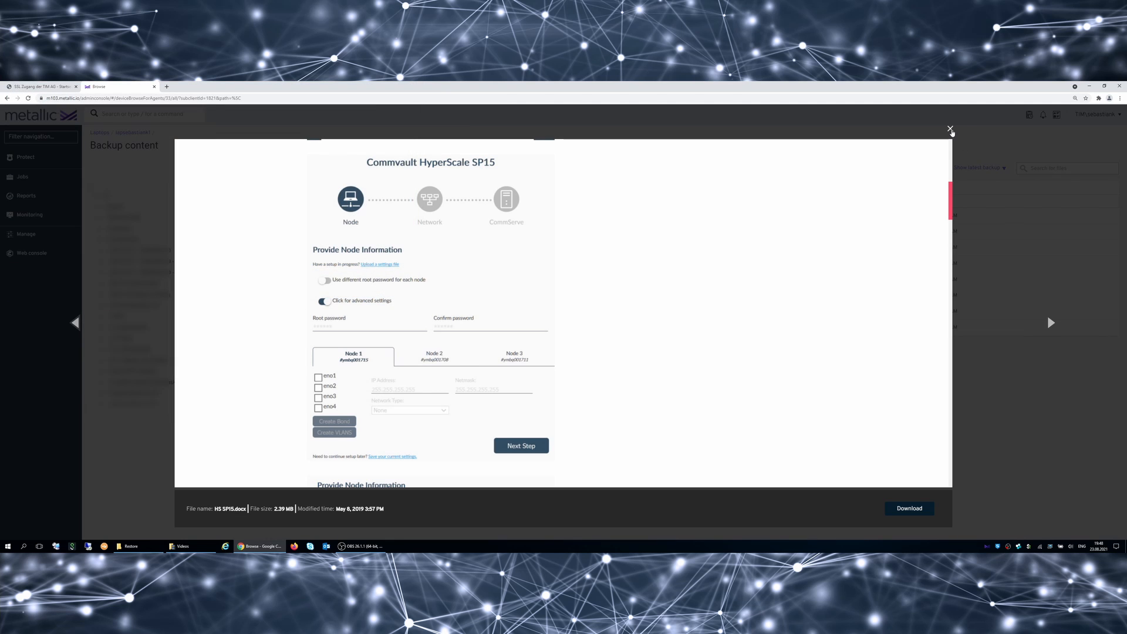
click(950, 128)
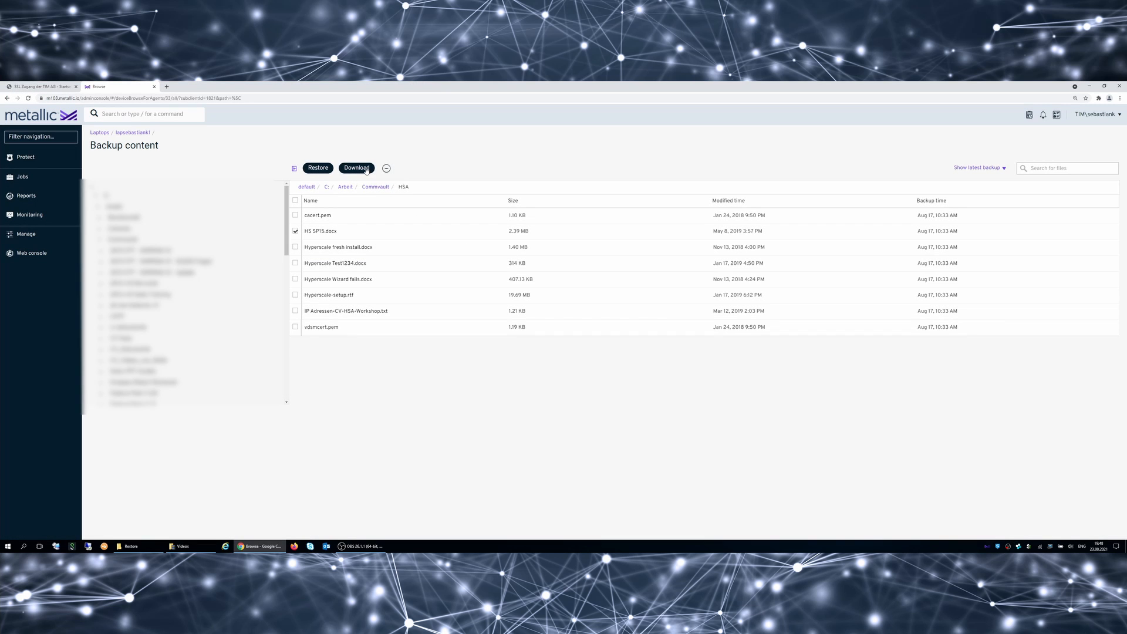
Restore HS SP15.docx to the folder C:\Restore on the same laptop instead of its original folder.
click(318, 169)
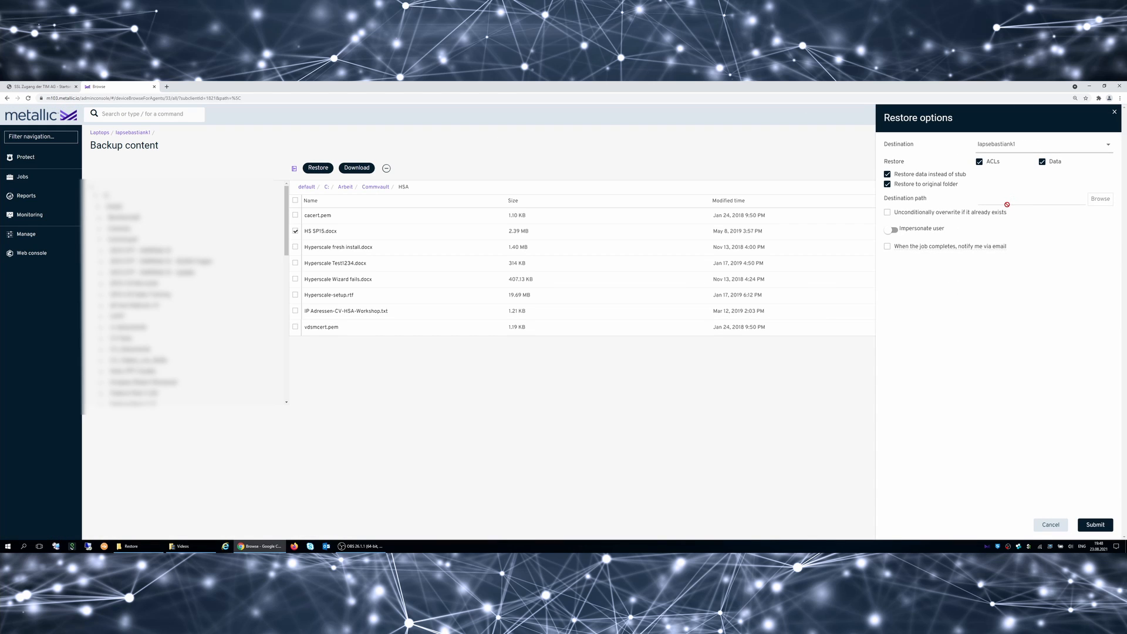
click(945, 185)
click(1100, 199)
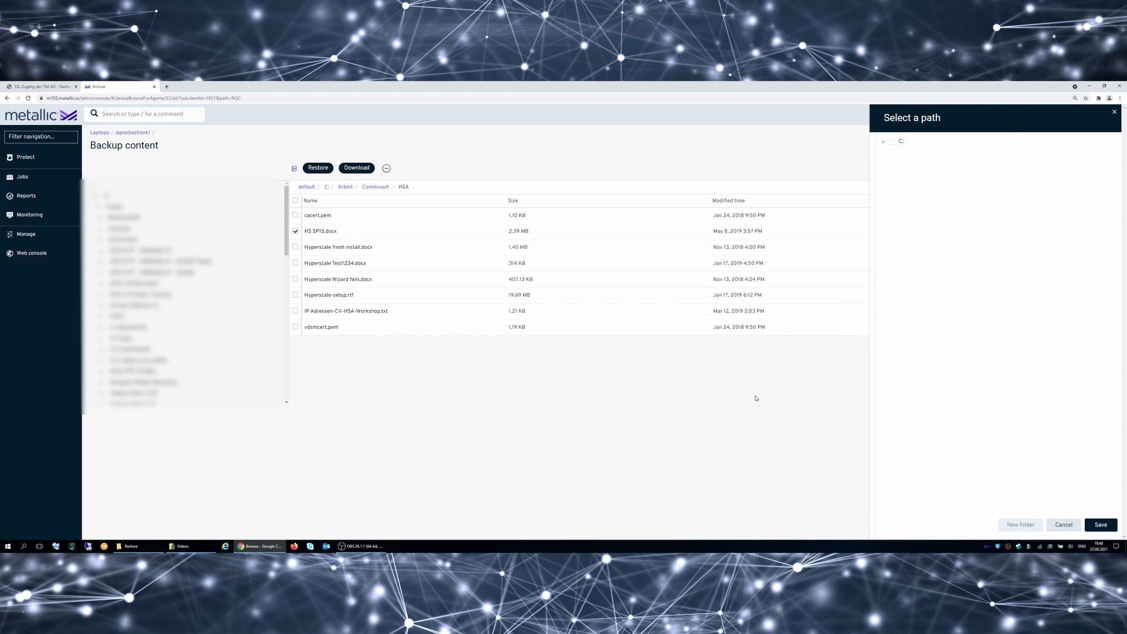
click(883, 142)
click(898, 304)
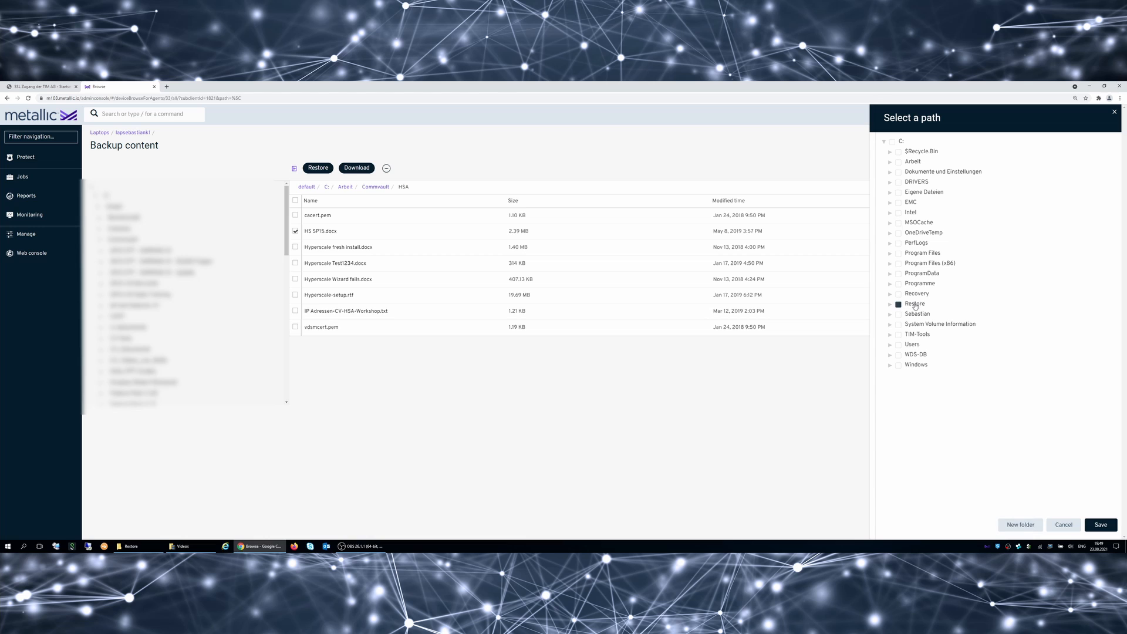
click(1102, 526)
click(1095, 526)
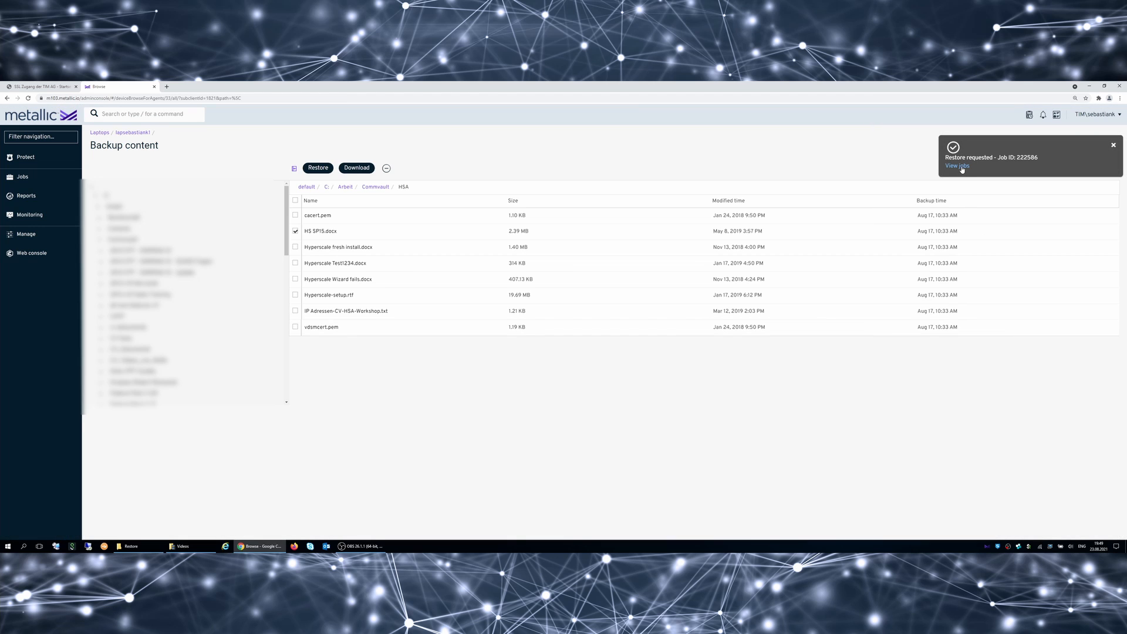
View the restore job's expanded summary with a narrowed File Explorer window of the Restore folder placed beside it.
click(961, 167)
click(132, 547)
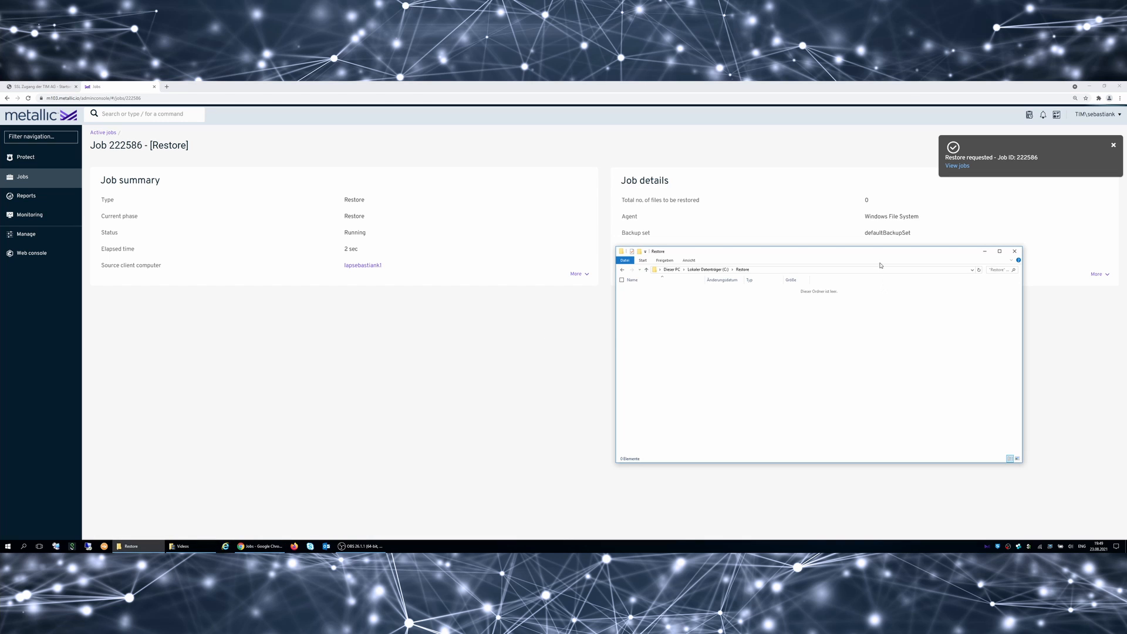
drag(1022, 289, 911, 289)
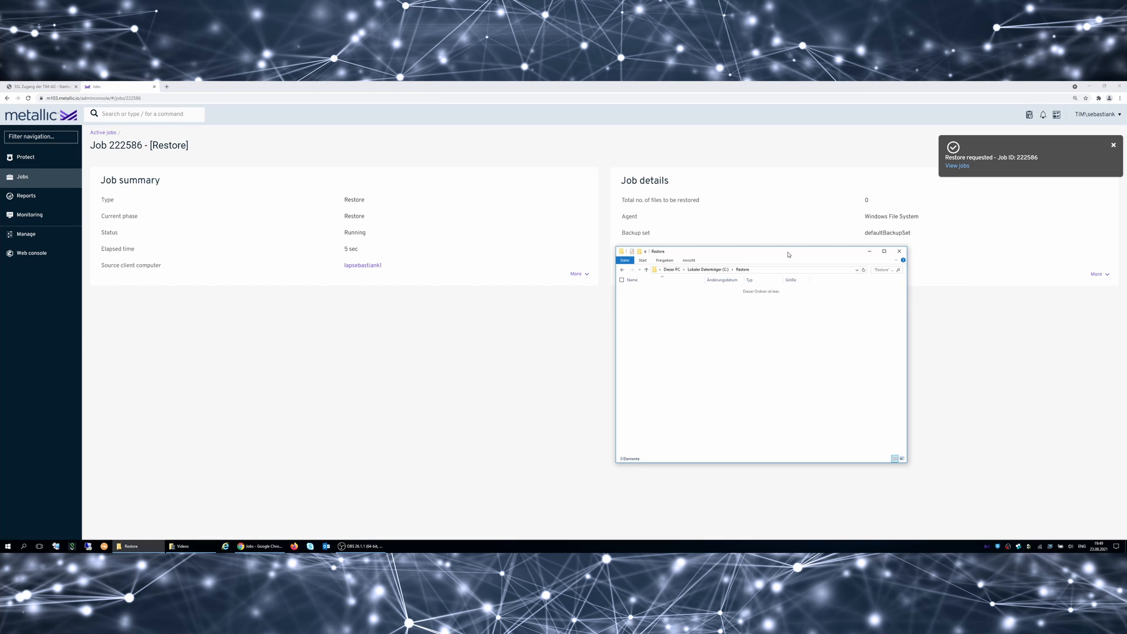
drag(763, 251, 929, 308)
click(574, 274)
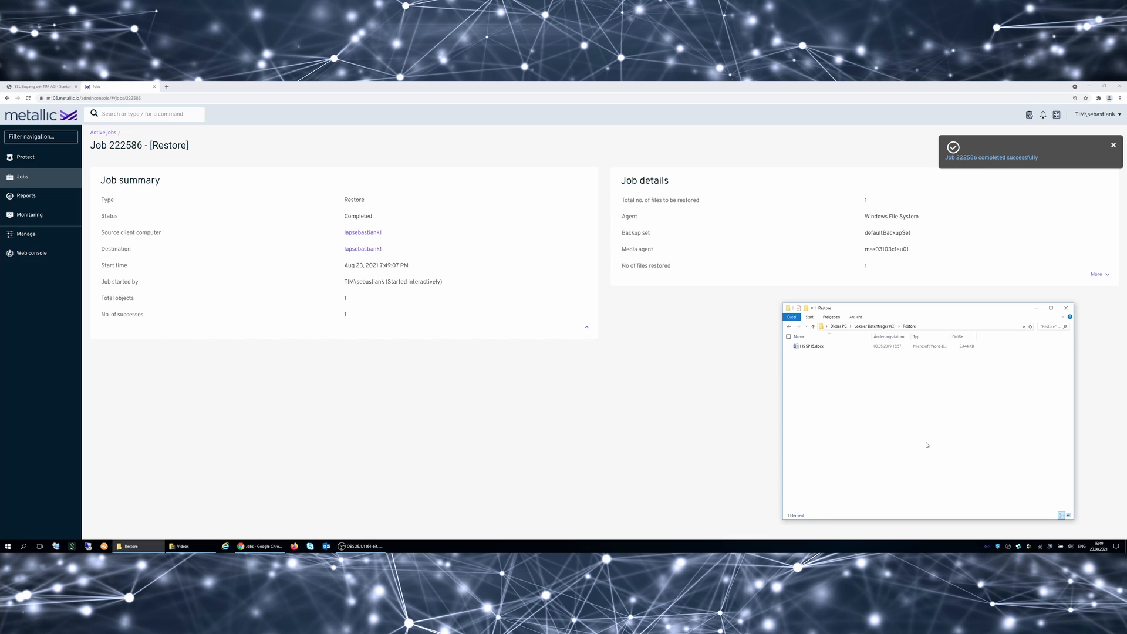
Open the restored HS SP15.docx in Word to check its content, and close the document and the Restore folder.
double_click(810, 347)
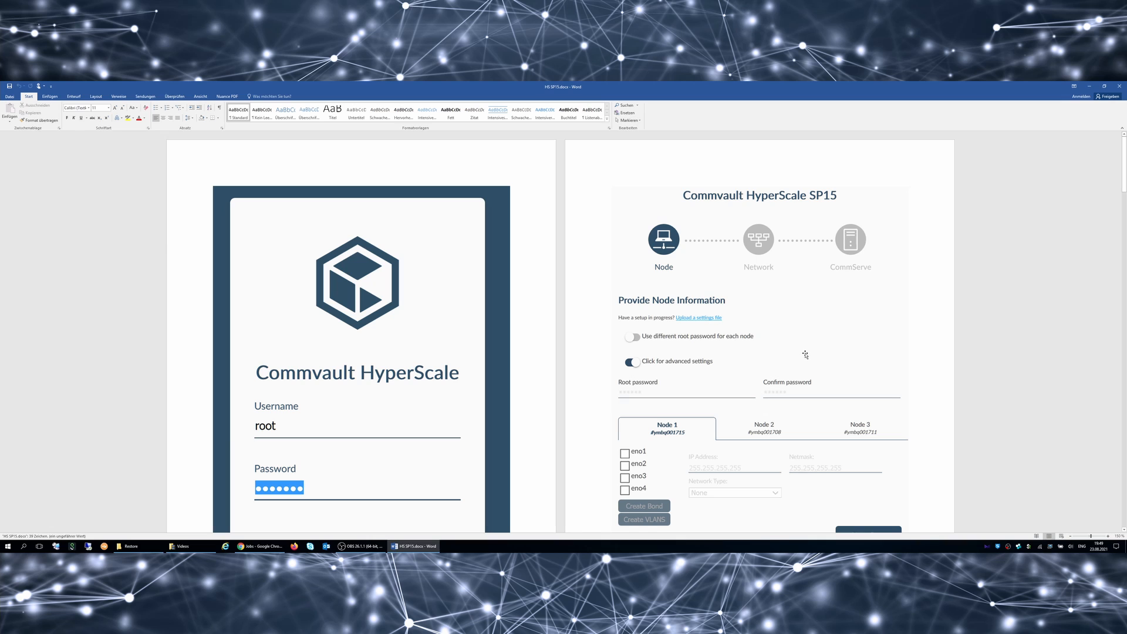
click(1119, 87)
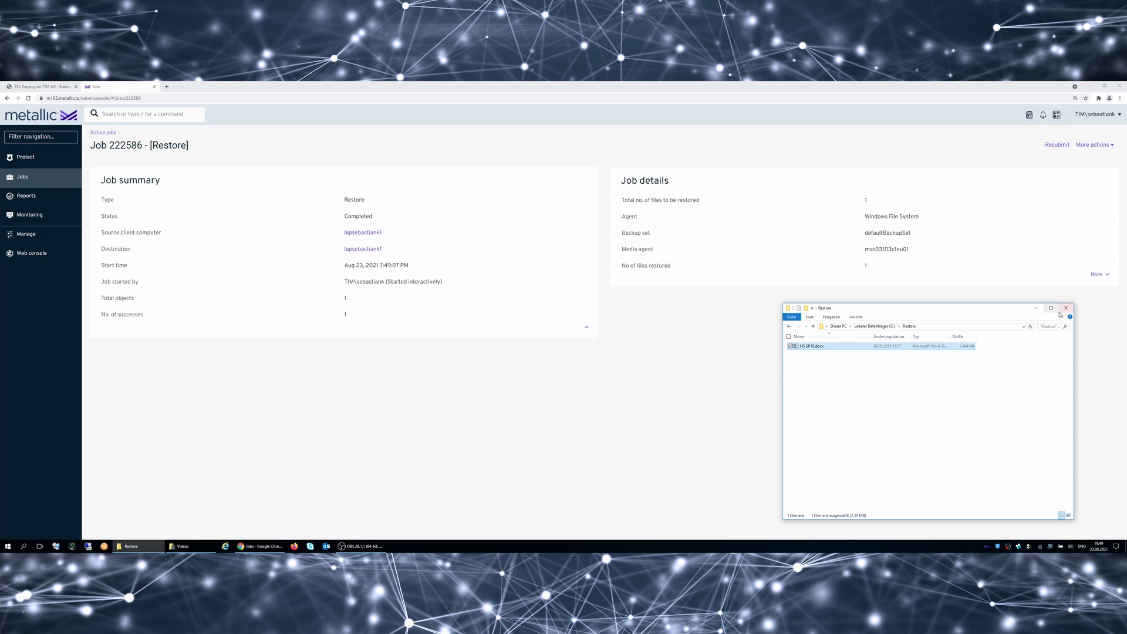
click(1065, 311)
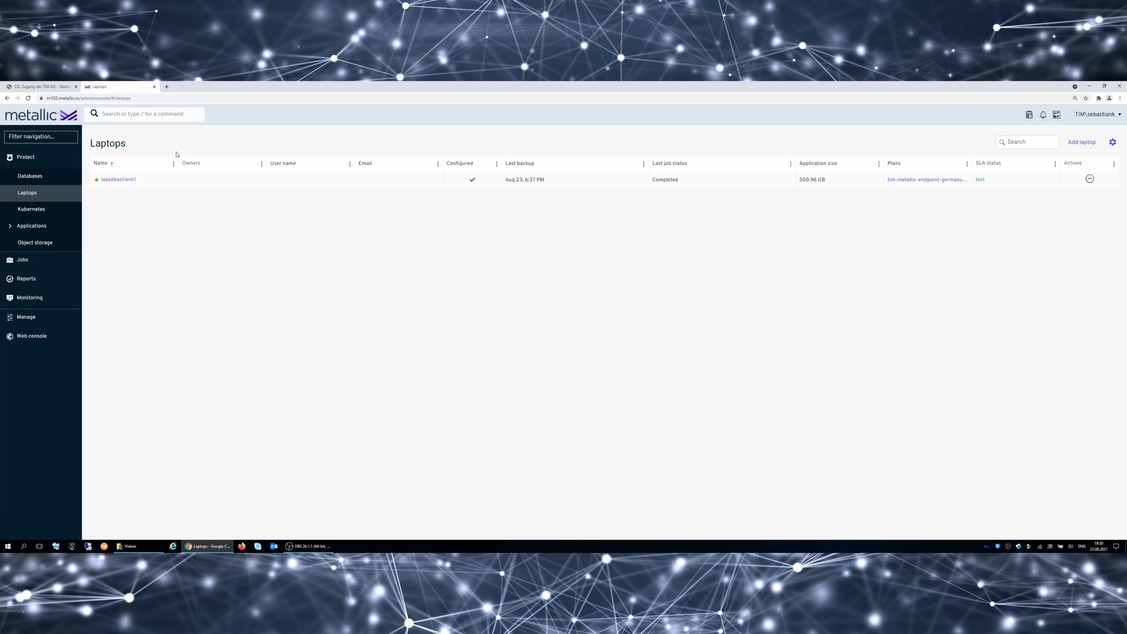
Return from the Laptops list to the Metallic Hub dashboard.
click(35, 116)
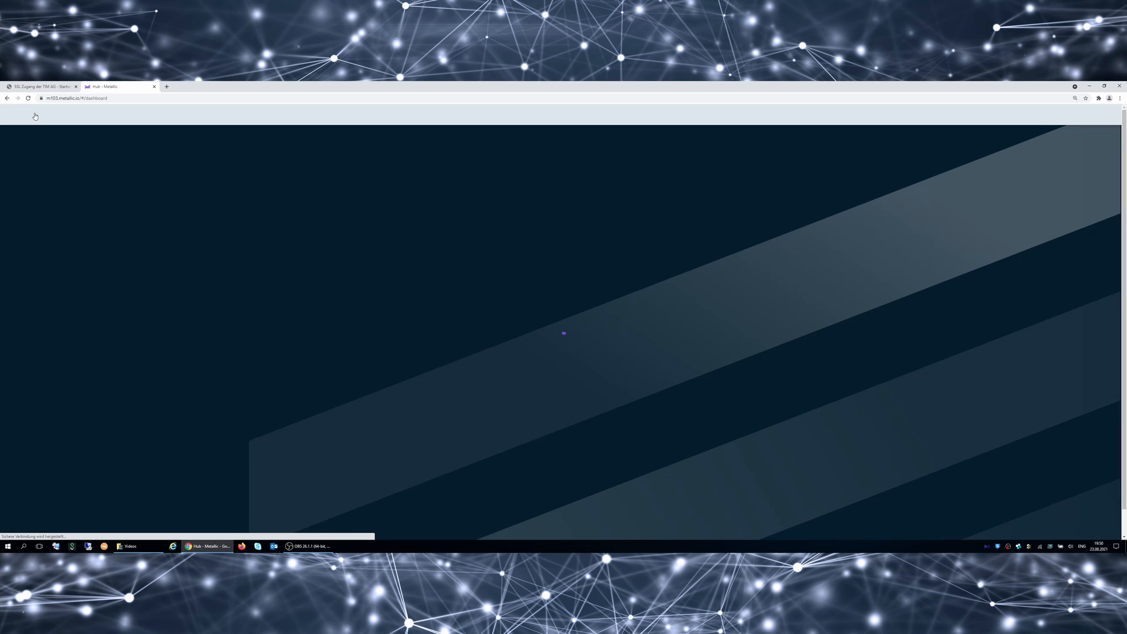